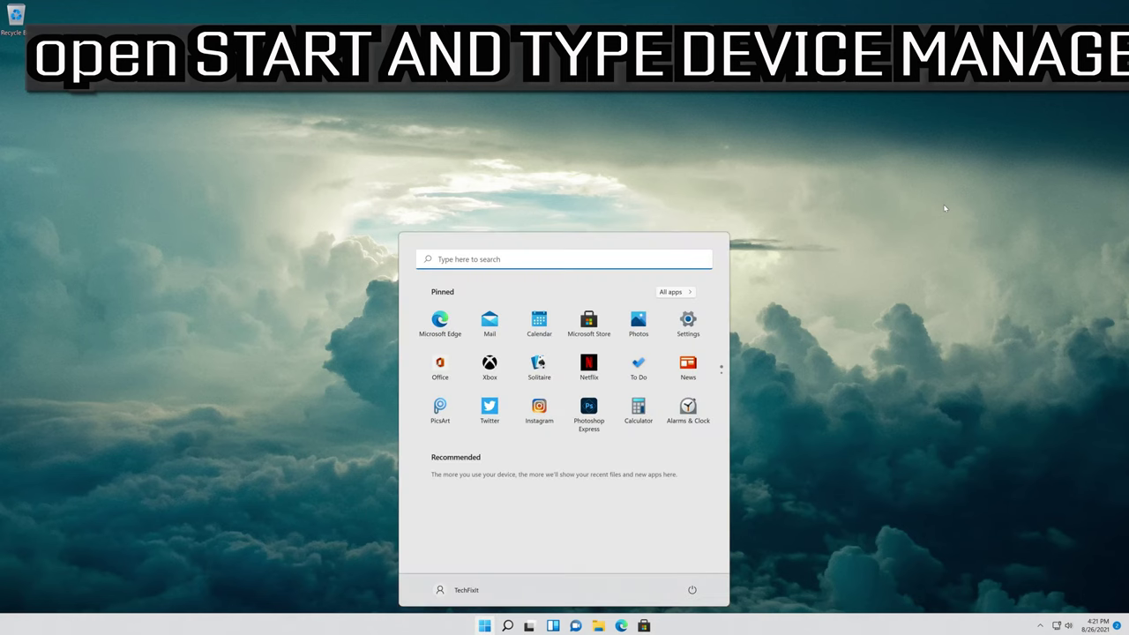
Step: Search the Start menu for 'device manager'
{"action": "type", "text": "device mana"}
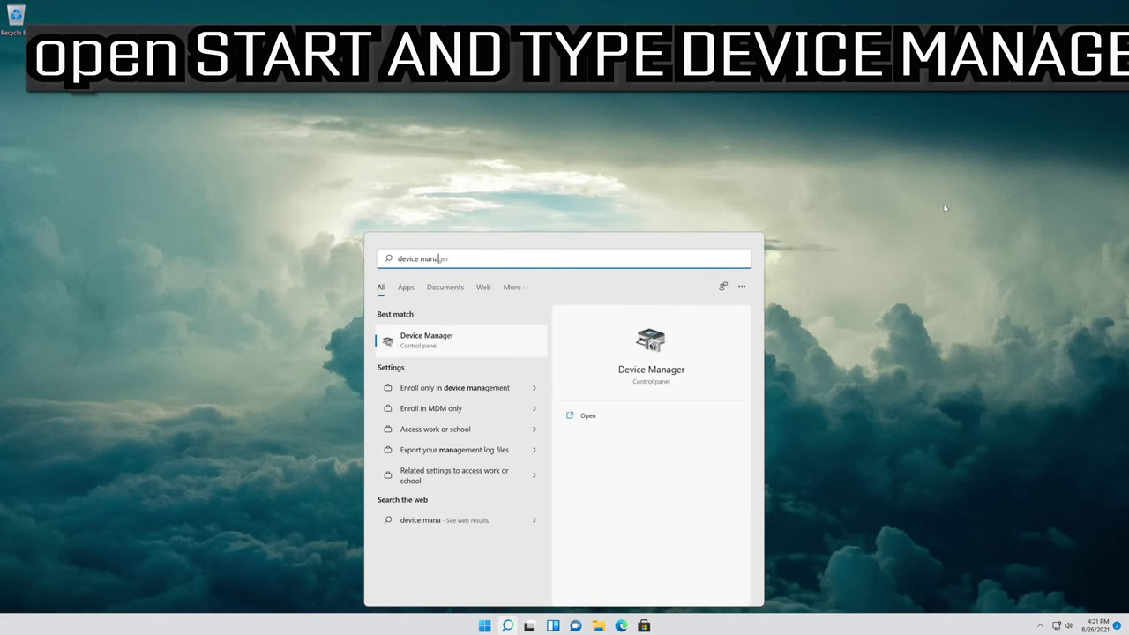
{"action": "type", "text": "ger"}
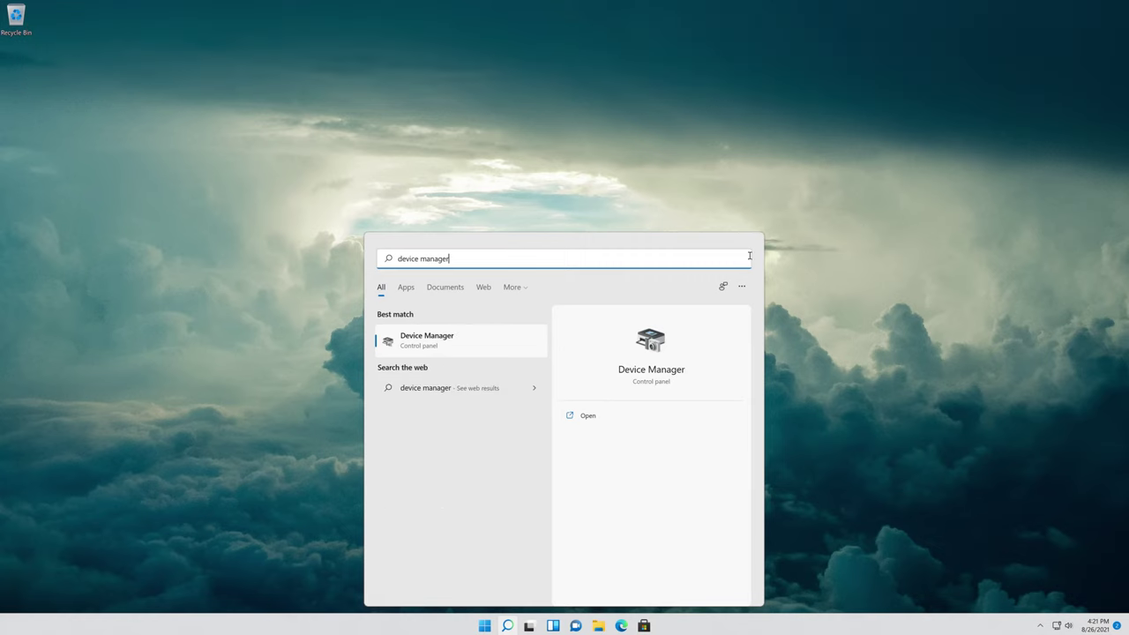
Step: Launch Device Manager, expand Cameras, and open Integrated Webcam Properties
{"action": "left_click", "coordinate": [462, 342]}
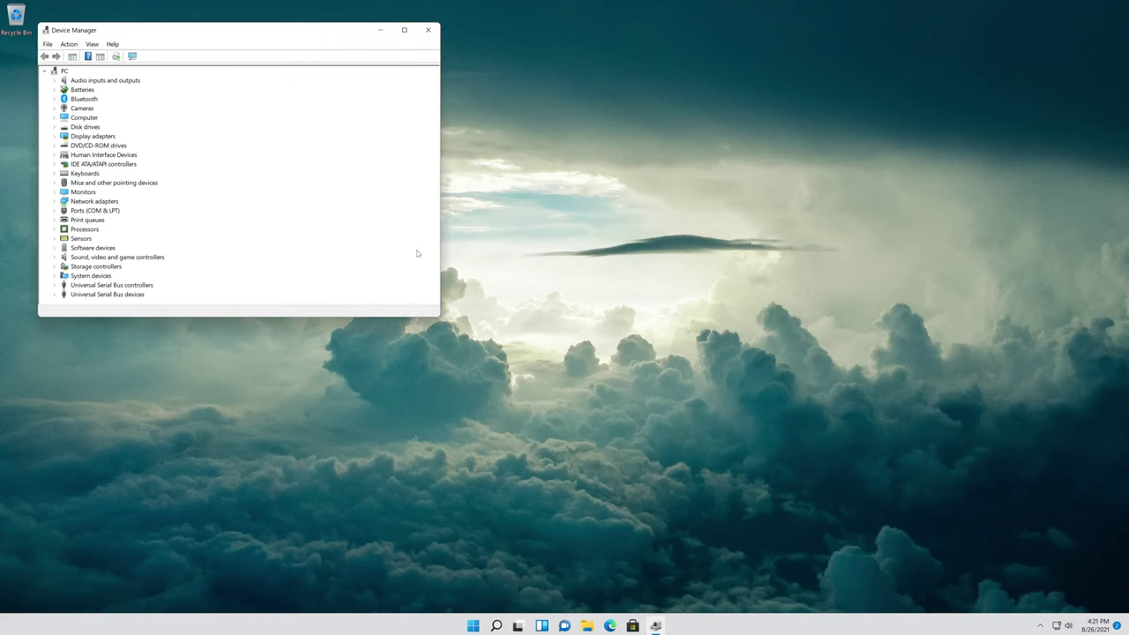
{"action": "mouse_move", "coordinate": [259, 38]}
{"action": "left_mouse_down"}
{"action": "mouse_move", "coordinate": [703, 156]}
{"action": "mouse_move", "coordinate": [662, 158]}
{"action": "left_mouse_up"}
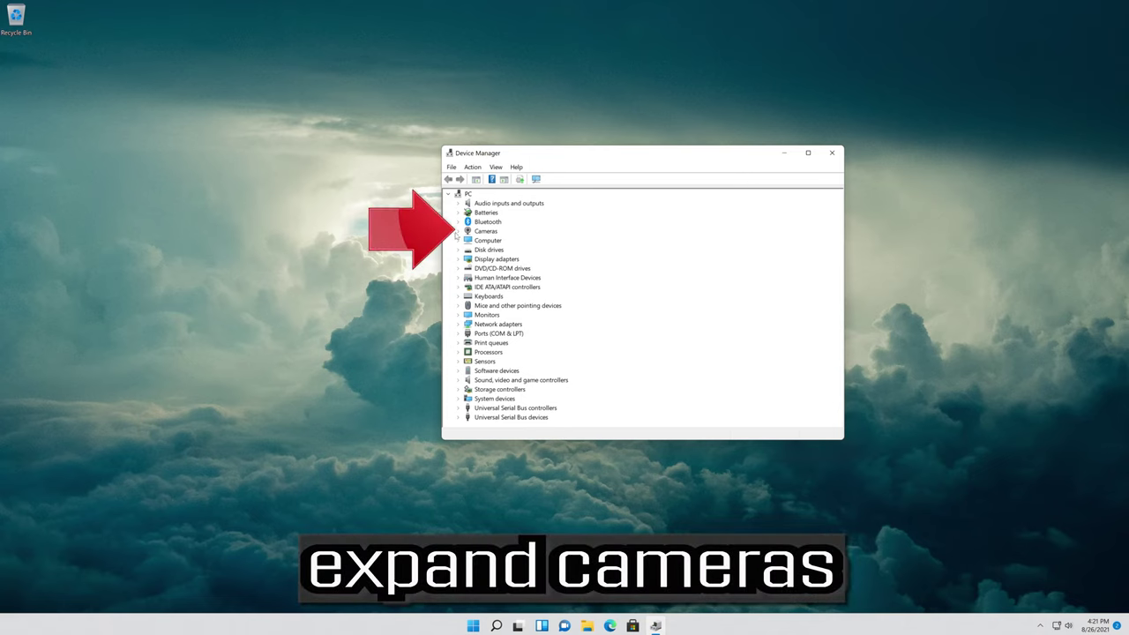
{"action": "left_click", "coordinate": [457, 231]}
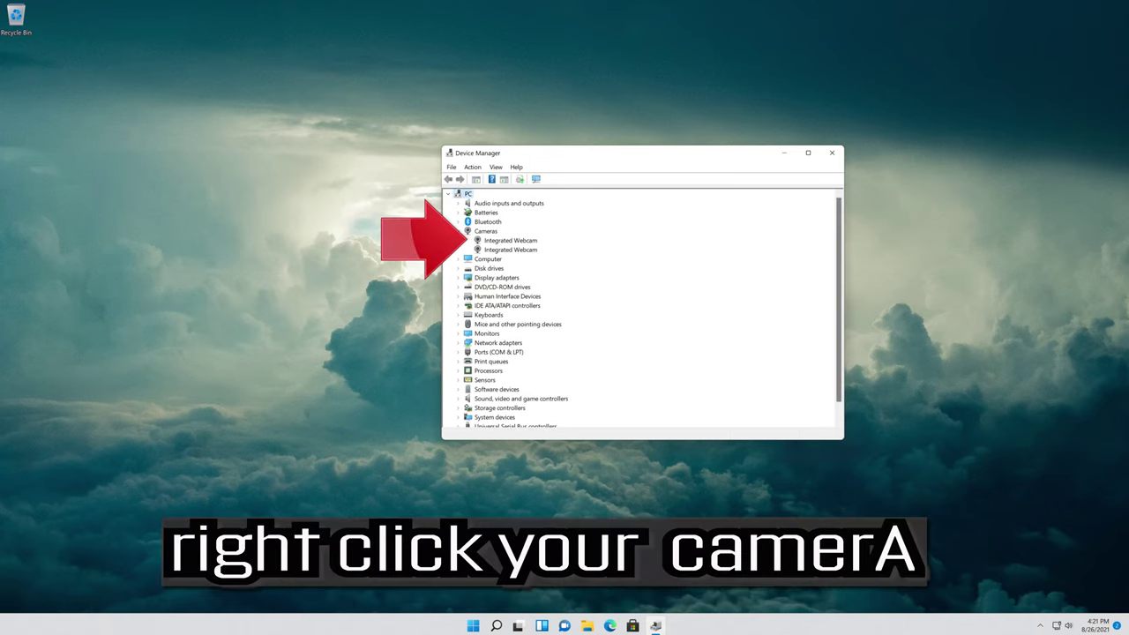
{"action": "left_click", "coordinate": [487, 240]}
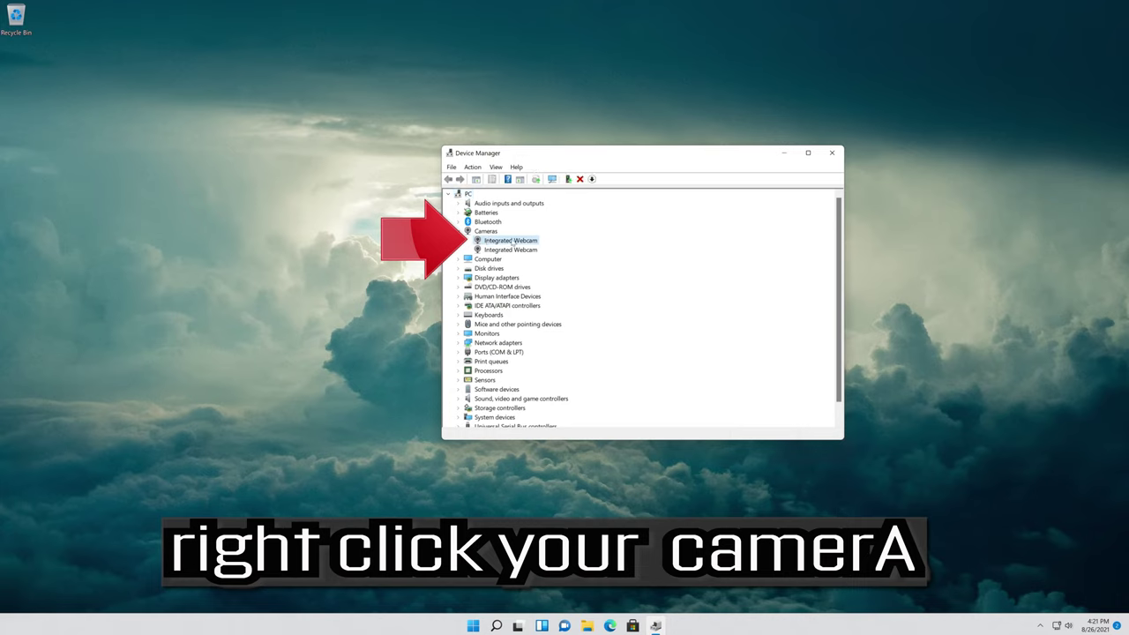
{"action": "right_click", "coordinate": [515, 241]}
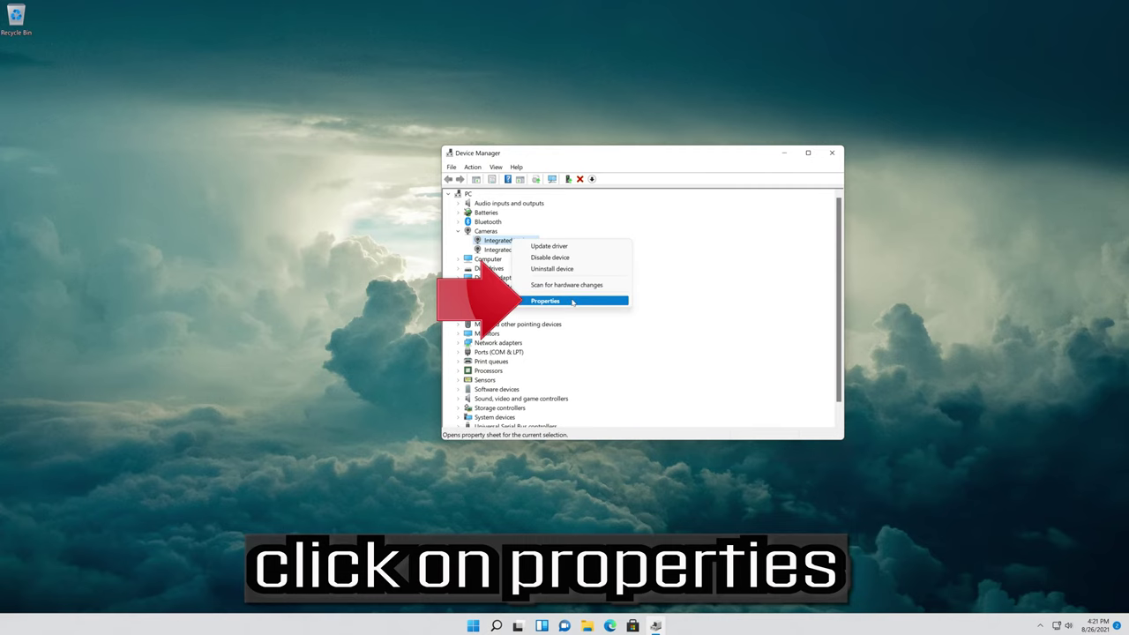
{"action": "left_click", "coordinate": [572, 301]}
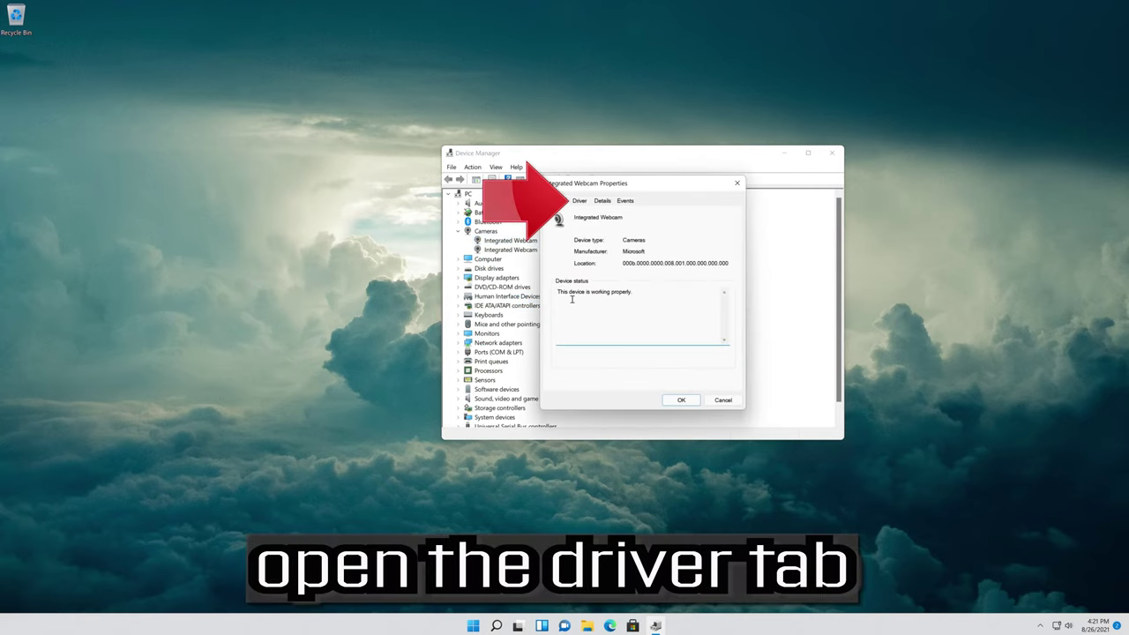
Step: Search automatically for an Integrated Webcam driver; the best drivers are already installed
{"action": "left_click", "coordinate": [578, 202]}
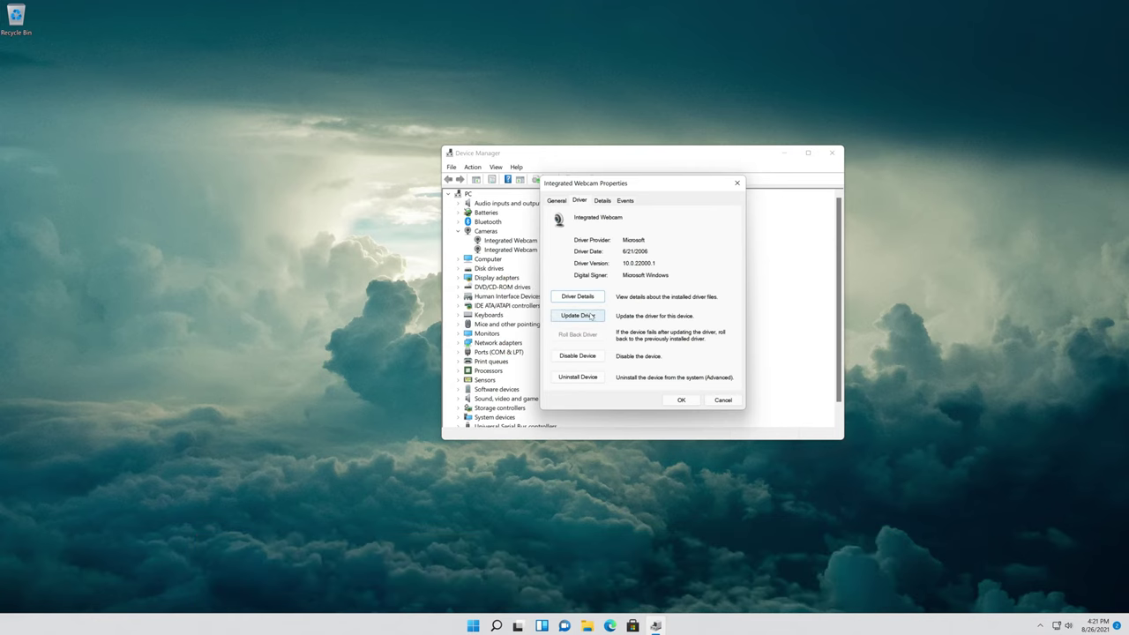
{"action": "left_click", "coordinate": [591, 315]}
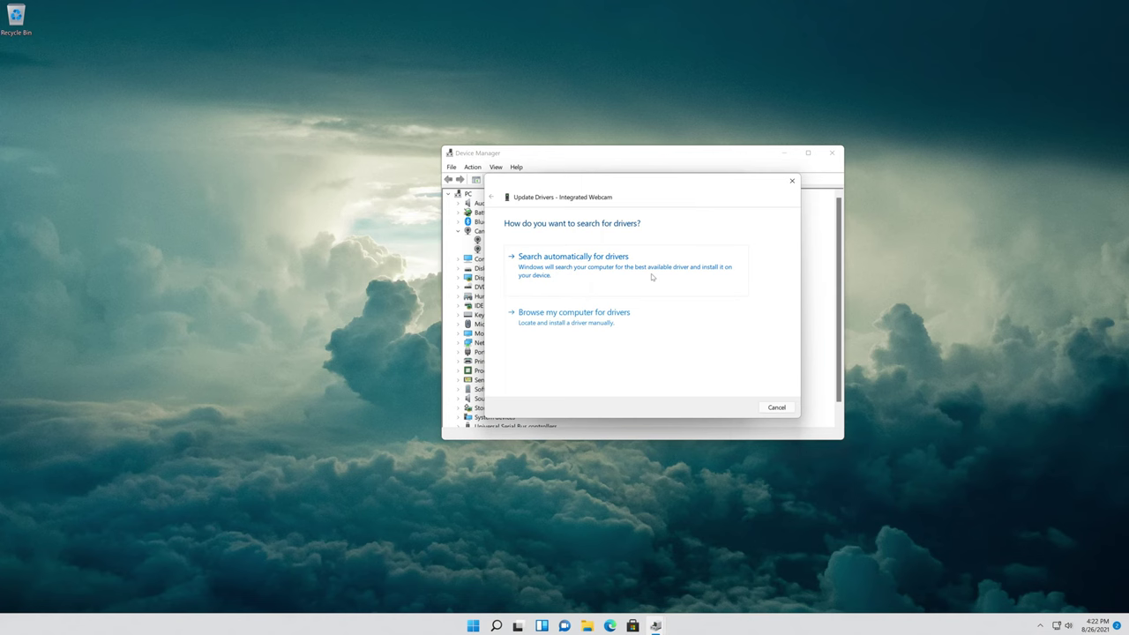
{"action": "left_click", "coordinate": [651, 277]}
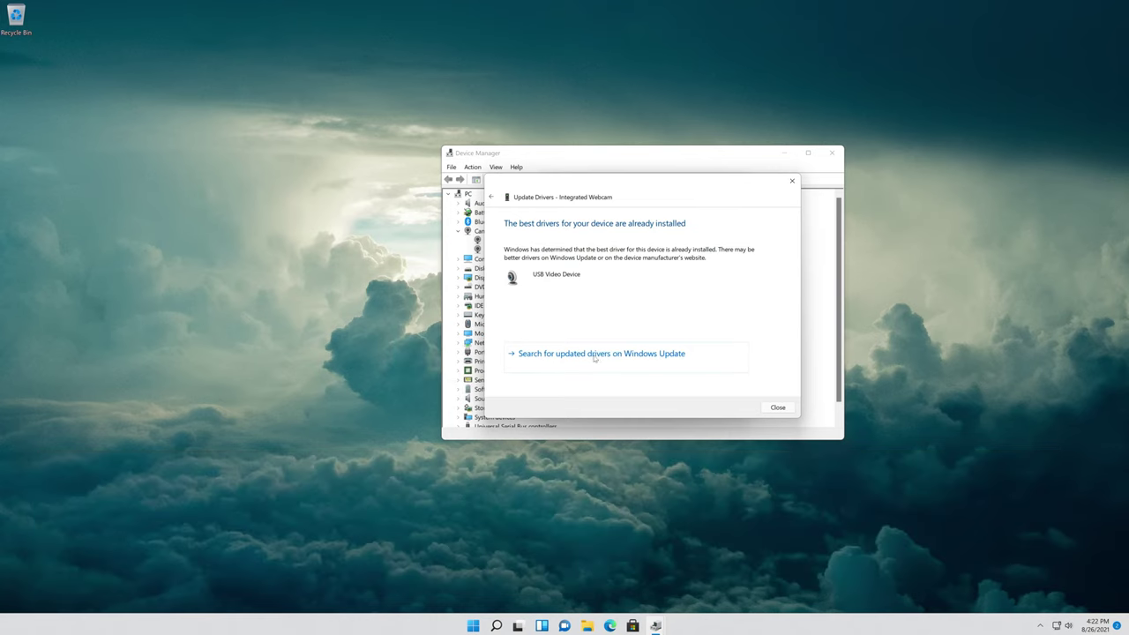
Step: Go to Windows Update from the driver wizard and check for updates
{"action": "left_click", "coordinate": [594, 355]}
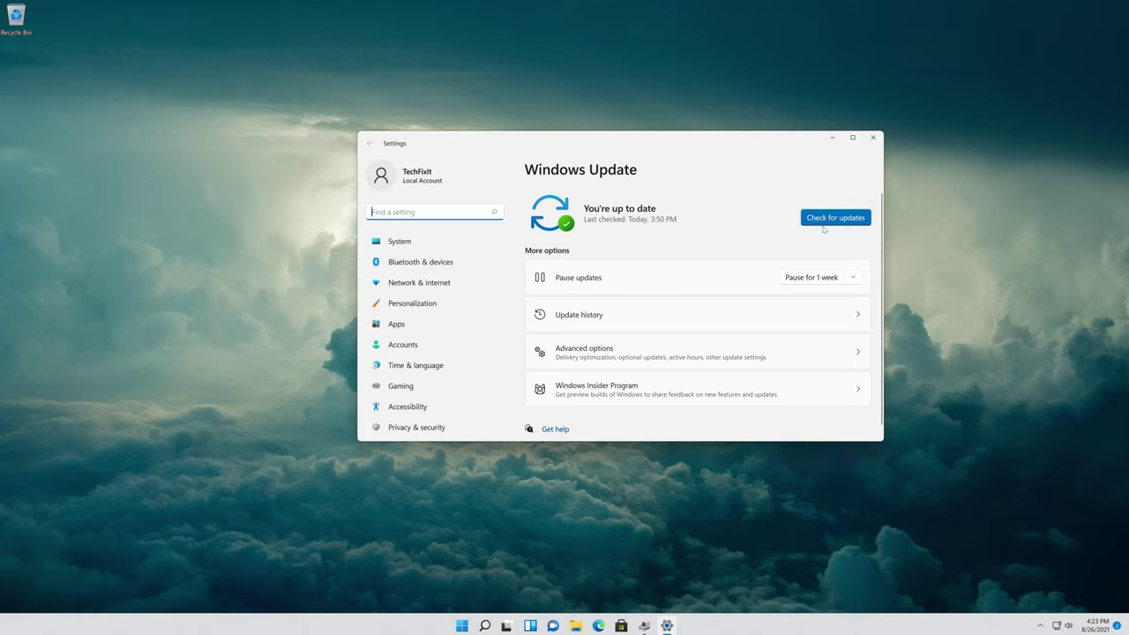
{"action": "left_click", "coordinate": [842, 219]}
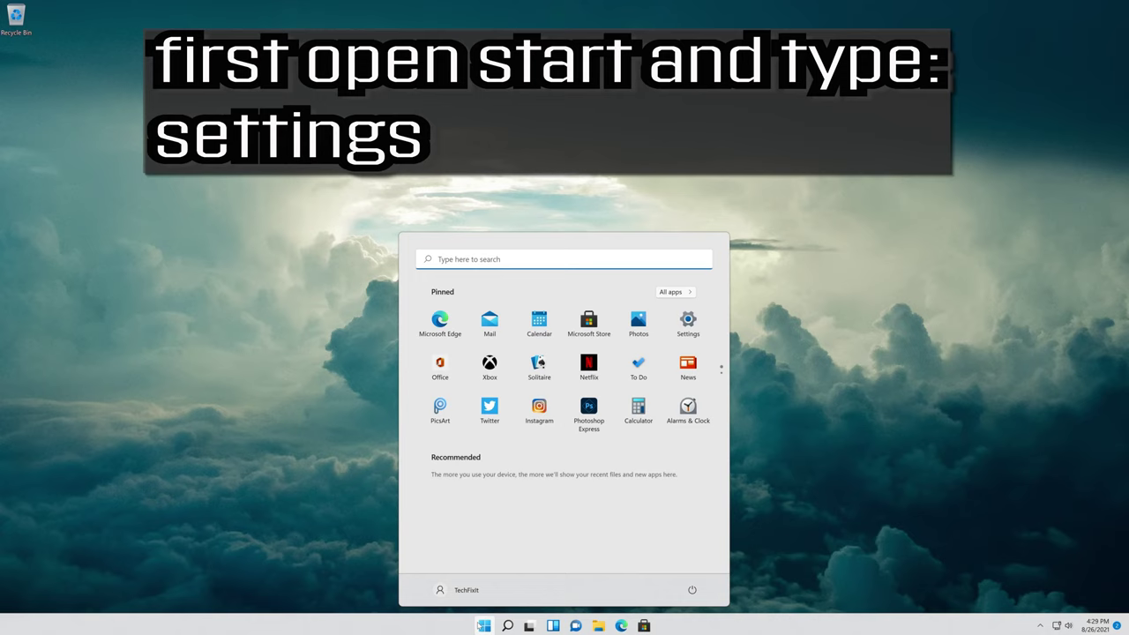
Step: Search the Start menu for 'settings' and launch the Settings app
{"action": "type", "text": "settings"}
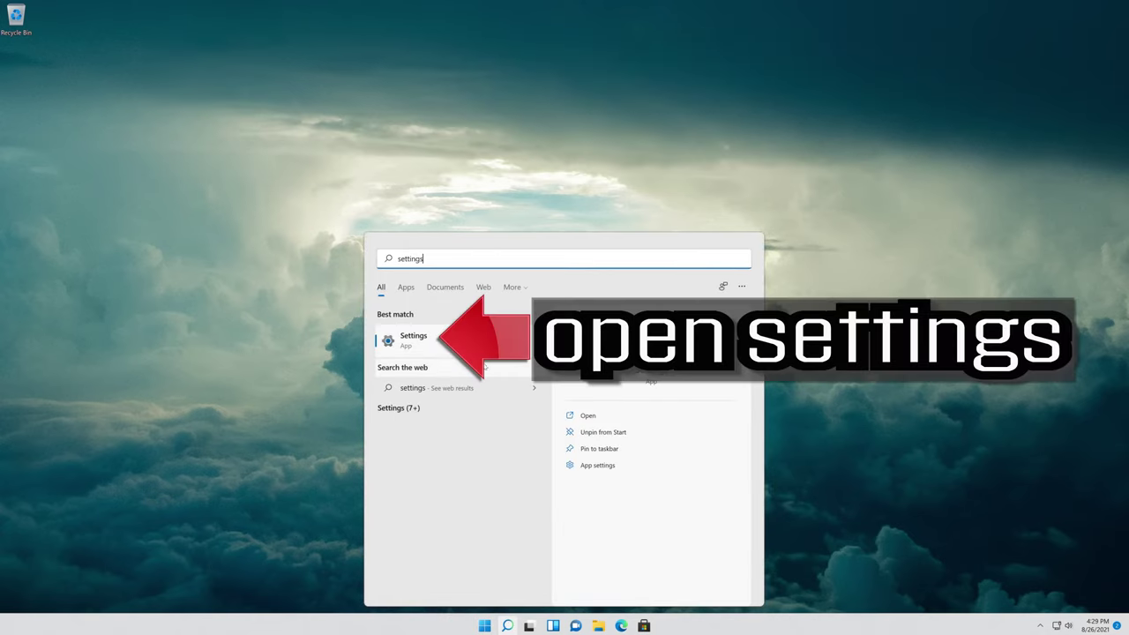
{"action": "left_click", "coordinate": [490, 336]}
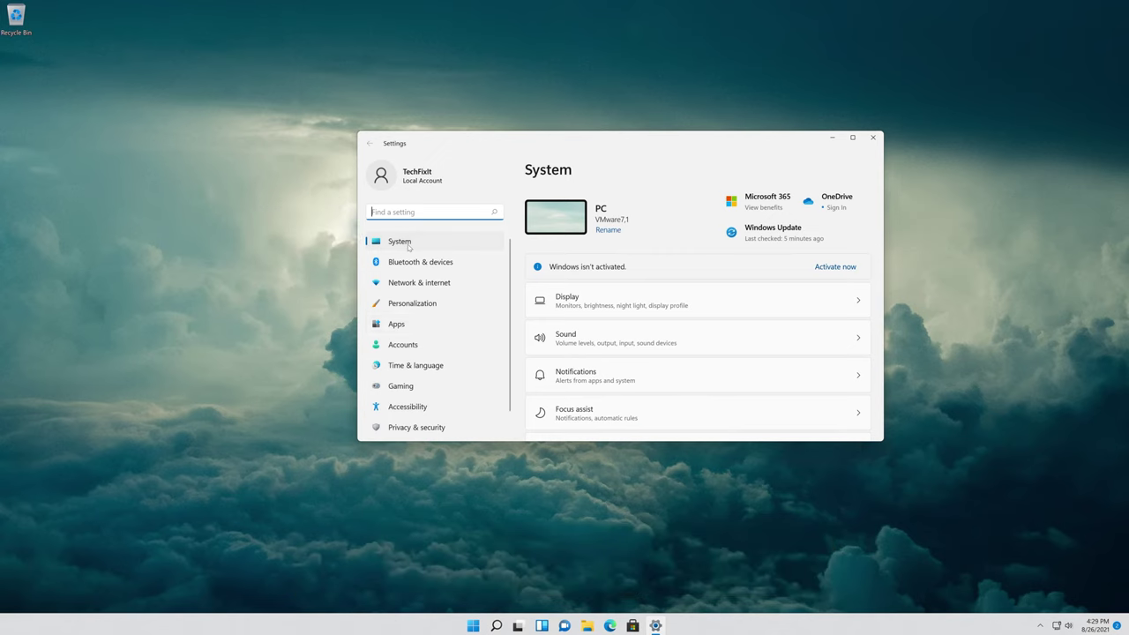
Step: Run the Camera troubleshooter from System > Troubleshoot > Other troubleshooters
{"action": "left_click", "coordinate": [409, 247]}
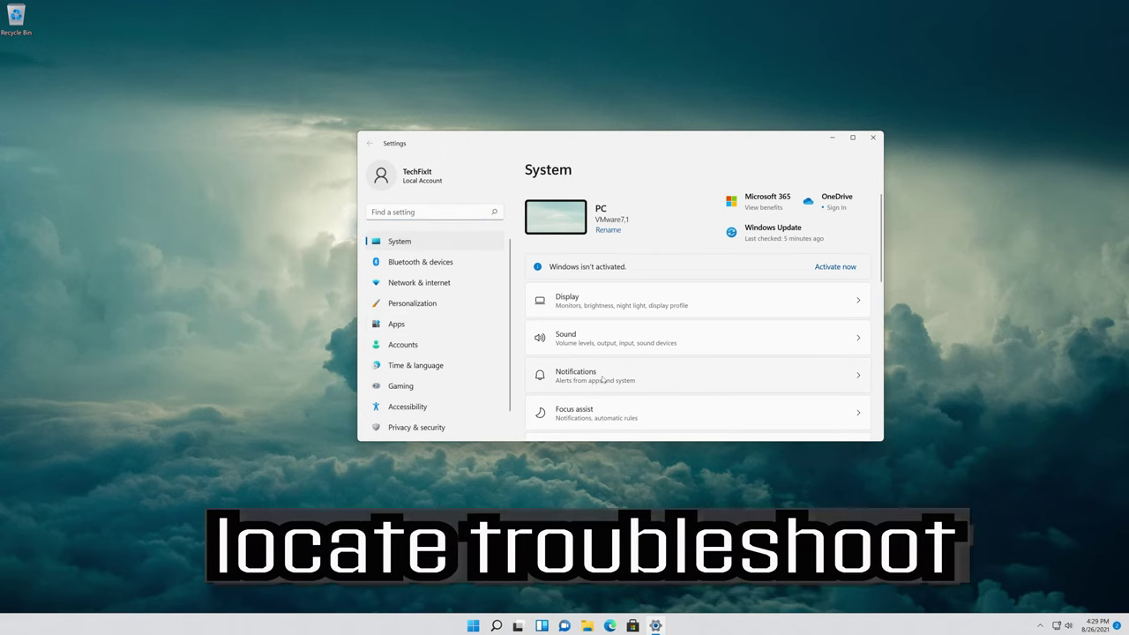
{"action": "scroll", "coordinate": [603, 380], "scroll_direction": "down", "scroll_amount": 2}
{"action": "scroll", "coordinate": [603, 380], "scroll_direction": "down", "scroll_amount": 3}
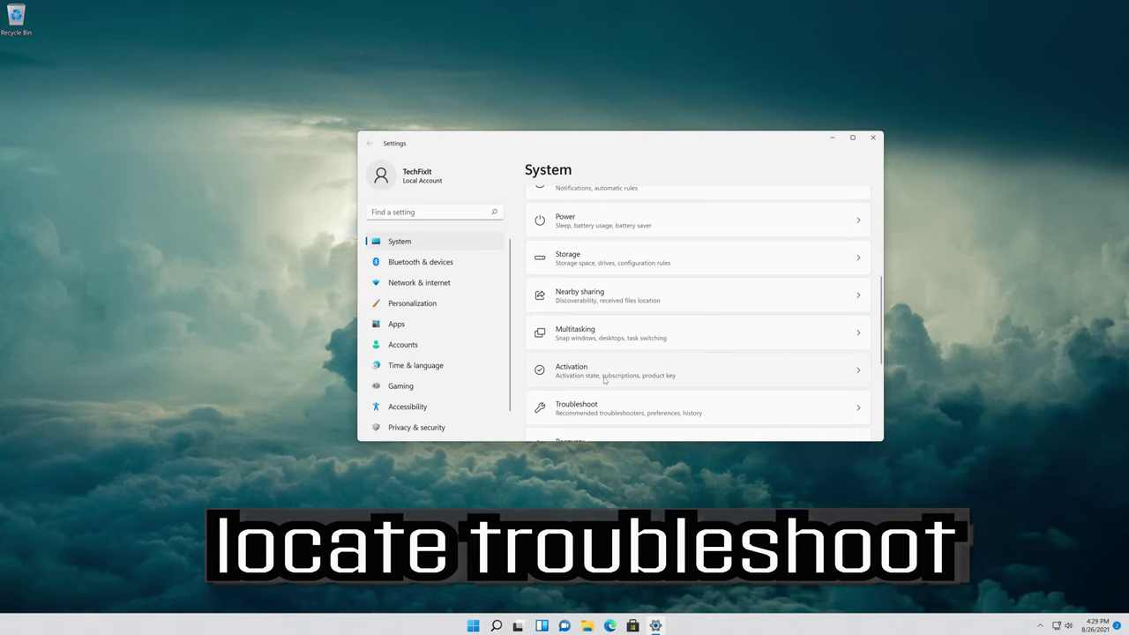
{"action": "scroll", "coordinate": [603, 380], "scroll_direction": "down", "scroll_amount": 3}
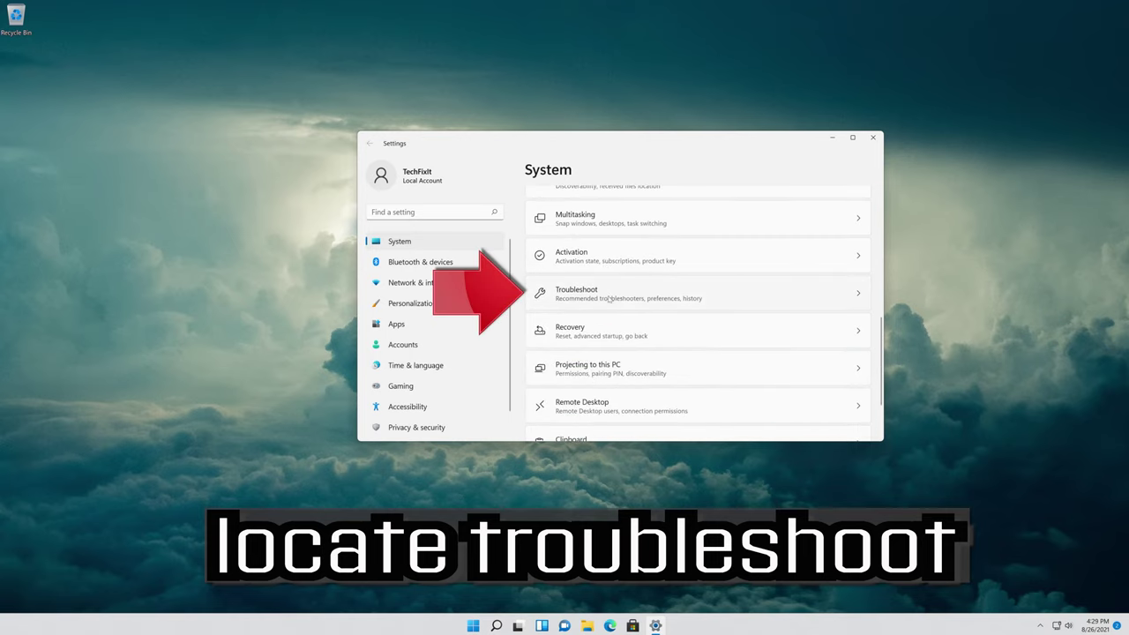
{"action": "left_click", "coordinate": [615, 300]}
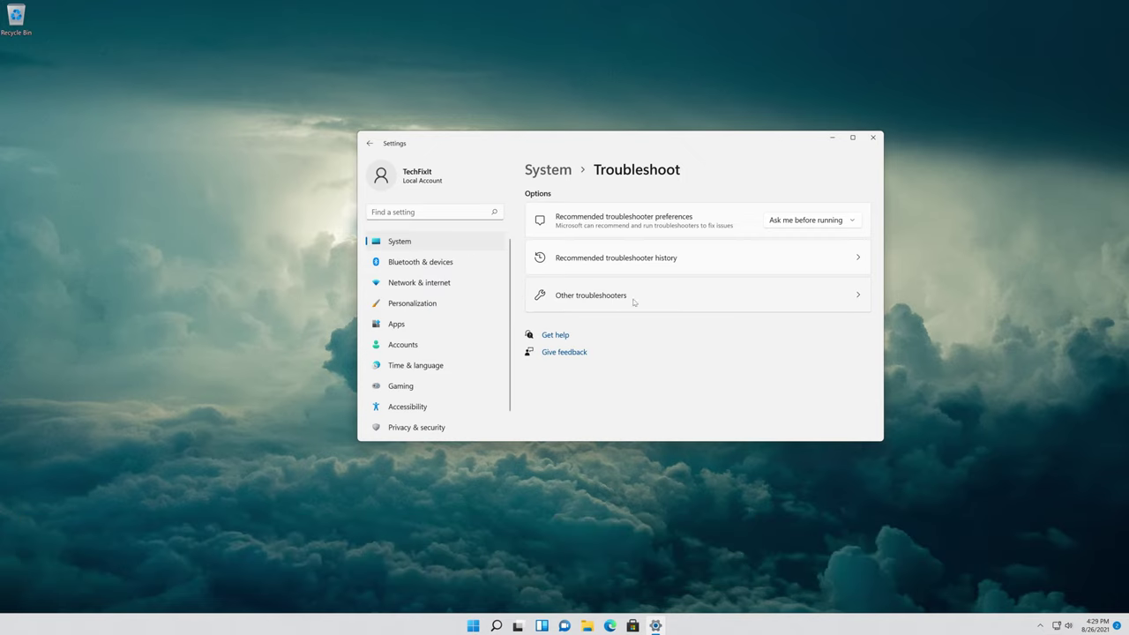
{"action": "left_click", "coordinate": [624, 300]}
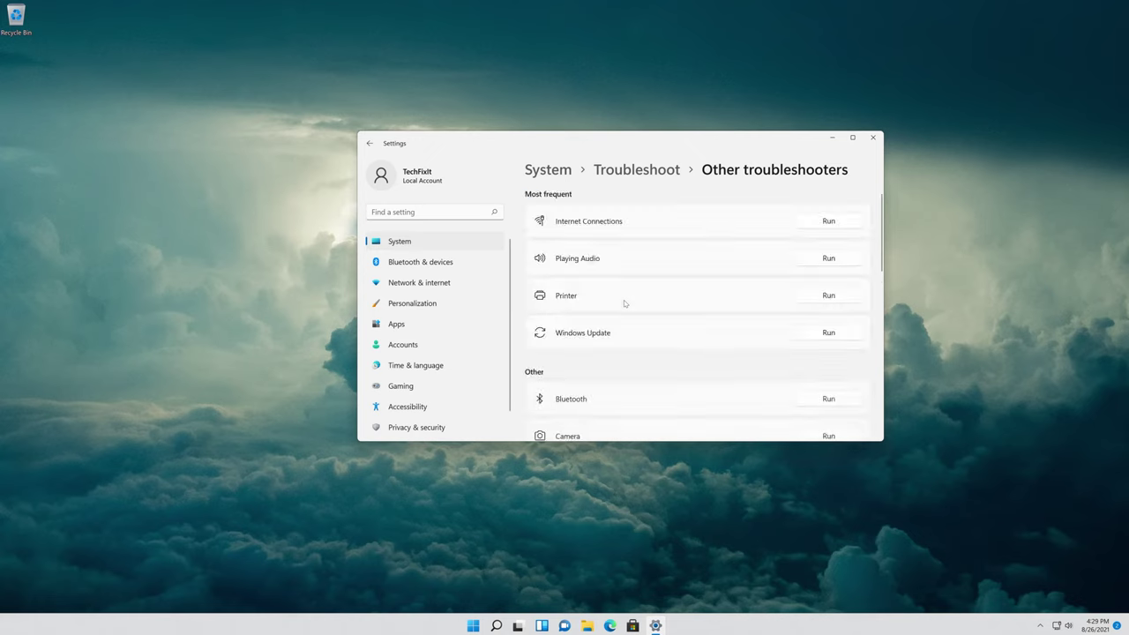
{"action": "scroll", "coordinate": [623, 300], "scroll_direction": "down", "scroll_amount": 3}
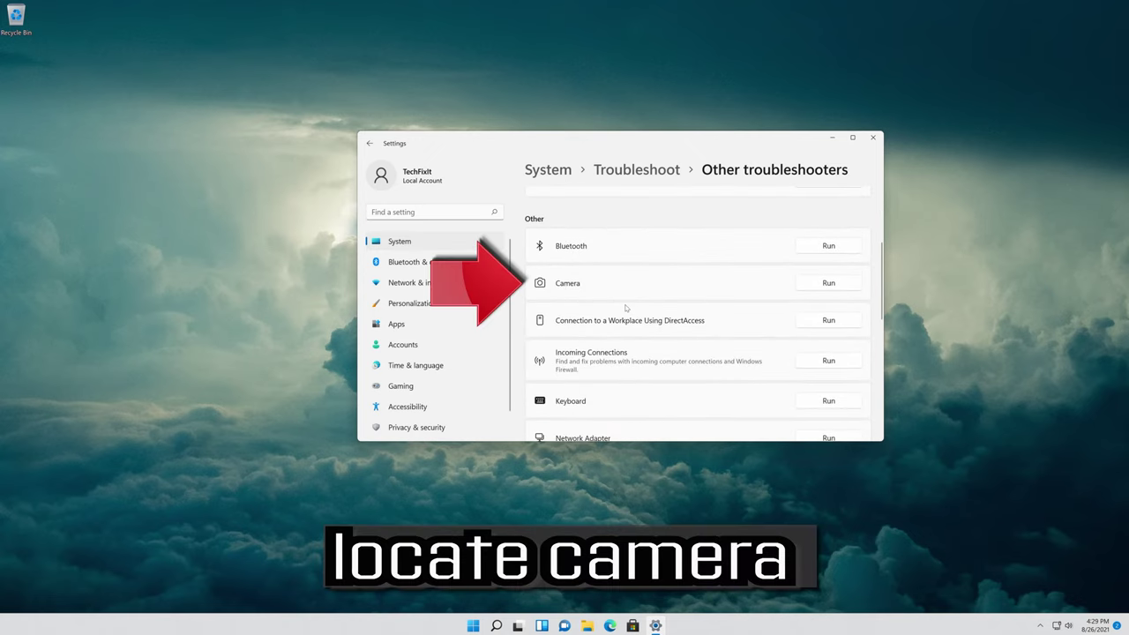
{"action": "left_click", "coordinate": [825, 284]}
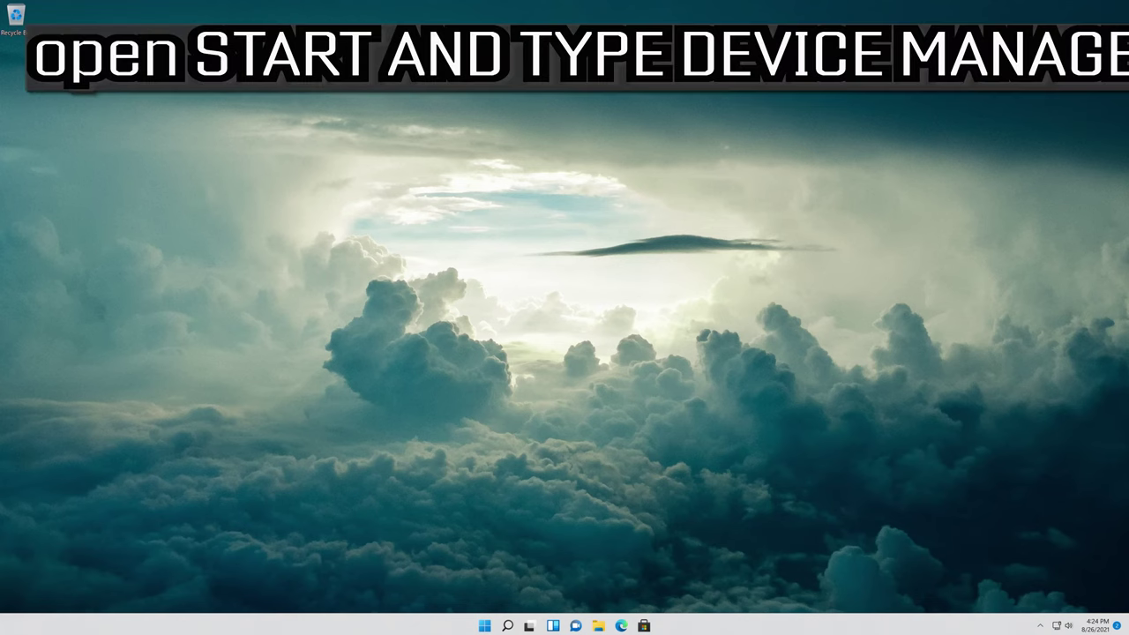
Step: Search Start for 'device manager' and launch Device Manager again
{"action": "key", "text": "super"}
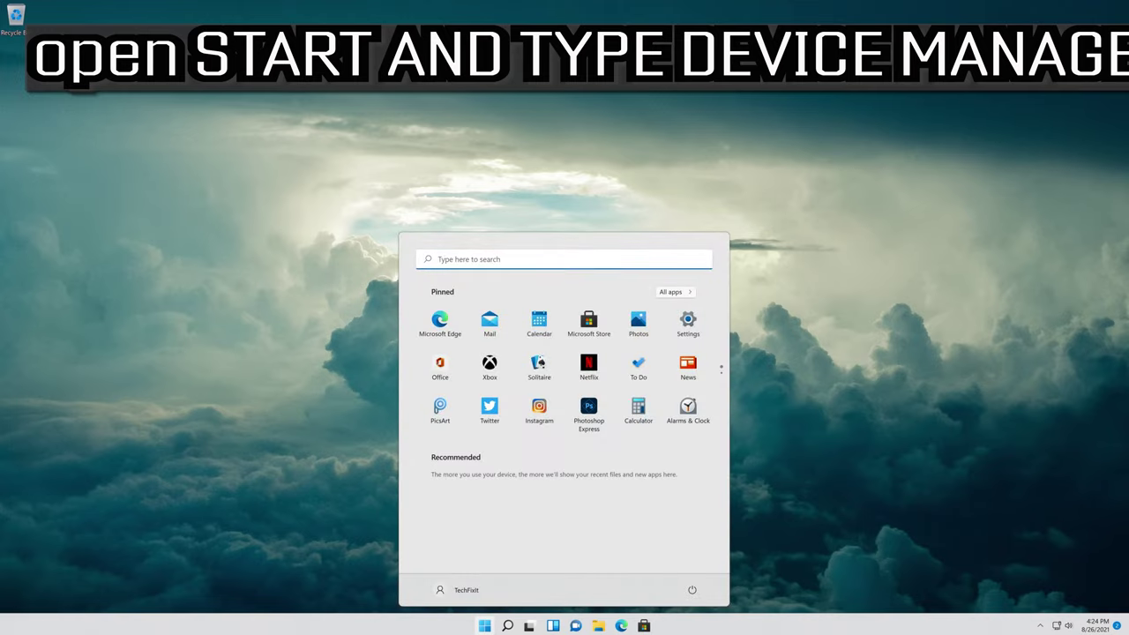
{"action": "type", "text": "device mana"}
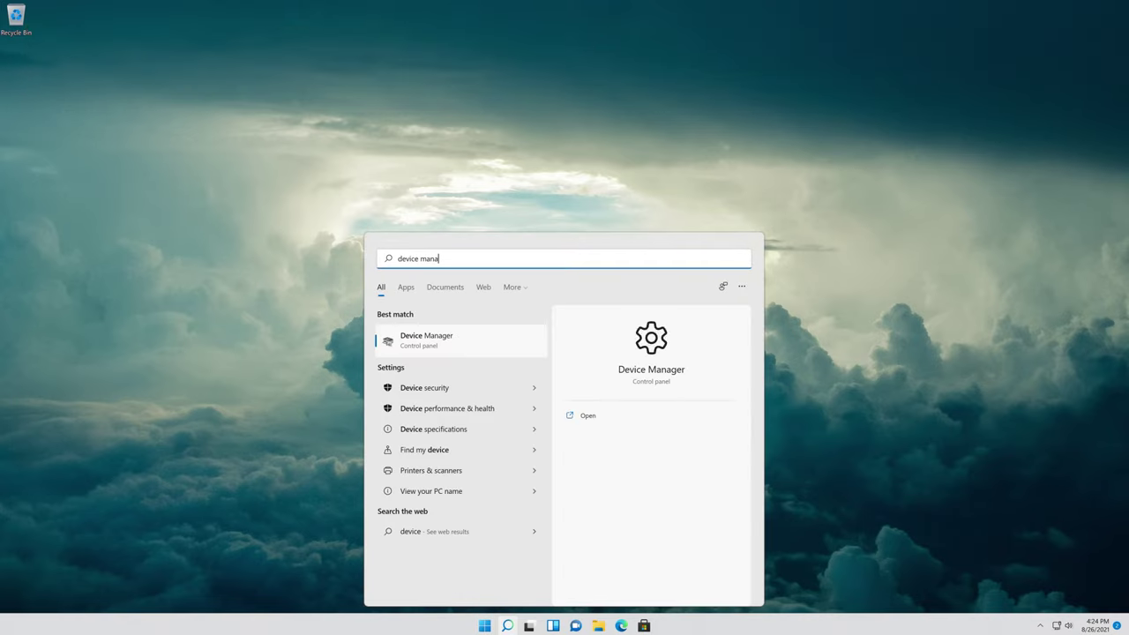
{"action": "type", "text": "ger"}
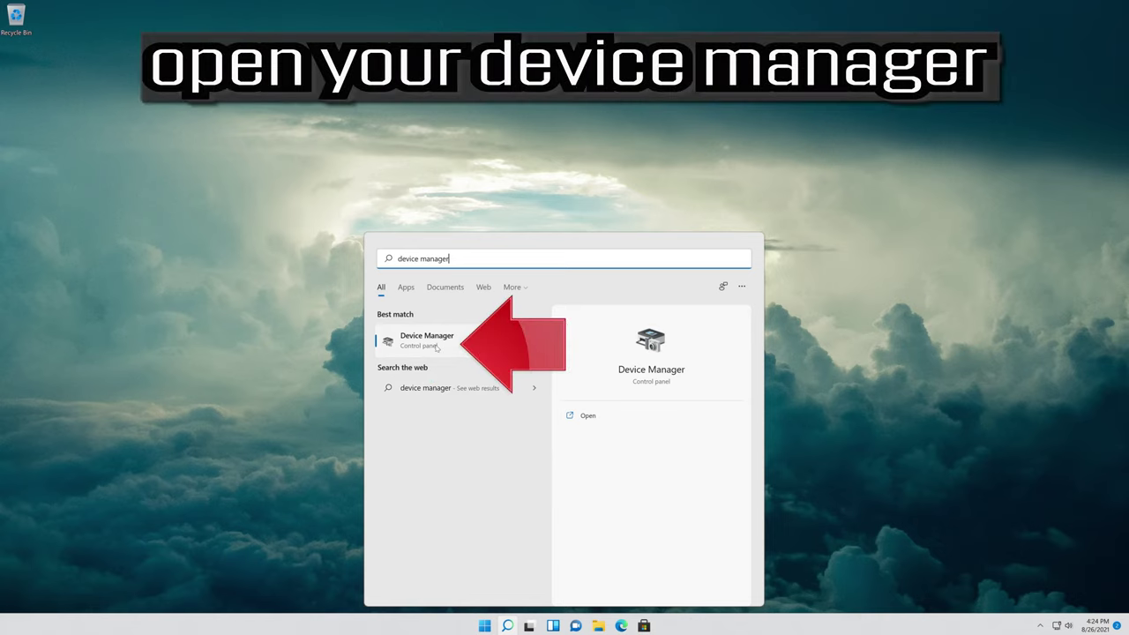
{"action": "left_click", "coordinate": [437, 347]}
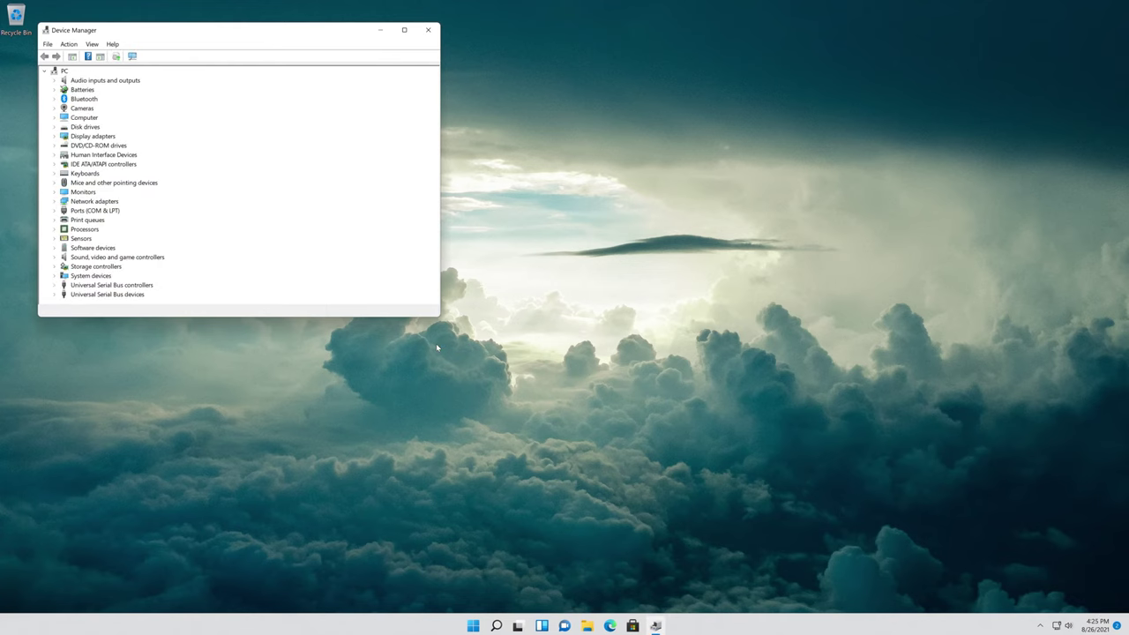
Step: Center the window, expand Cameras, and open the Integrated Webcam's Properties
{"action": "left_click_drag", "start_coordinate": [255, 33], "coordinate": [627, 157]}
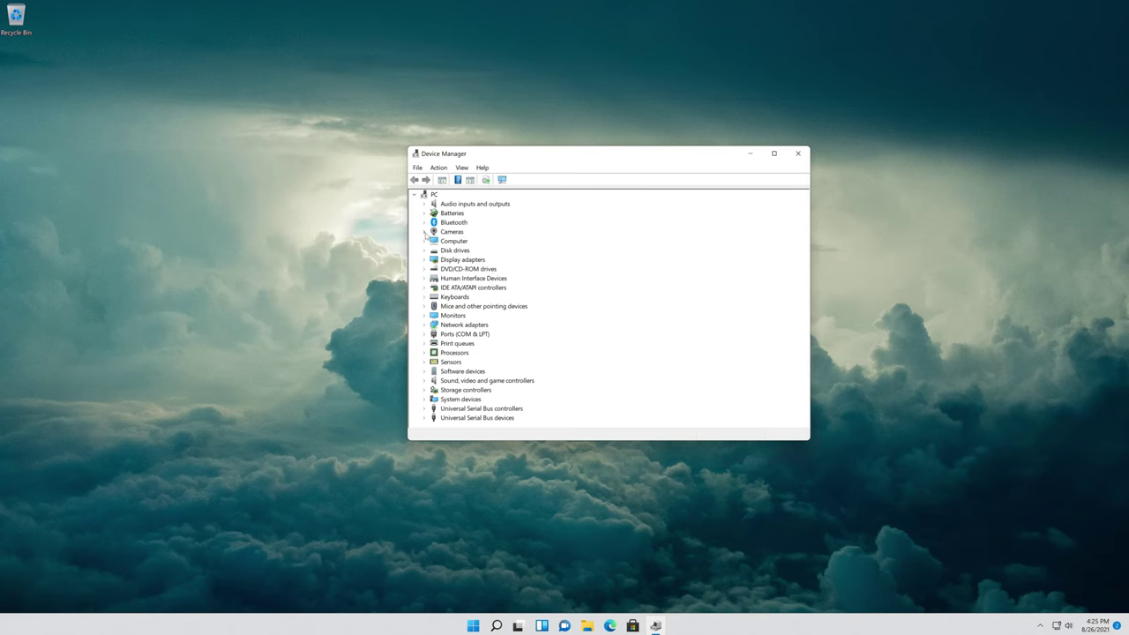
{"action": "left_click", "coordinate": [424, 232]}
{"action": "left_click", "coordinate": [454, 243]}
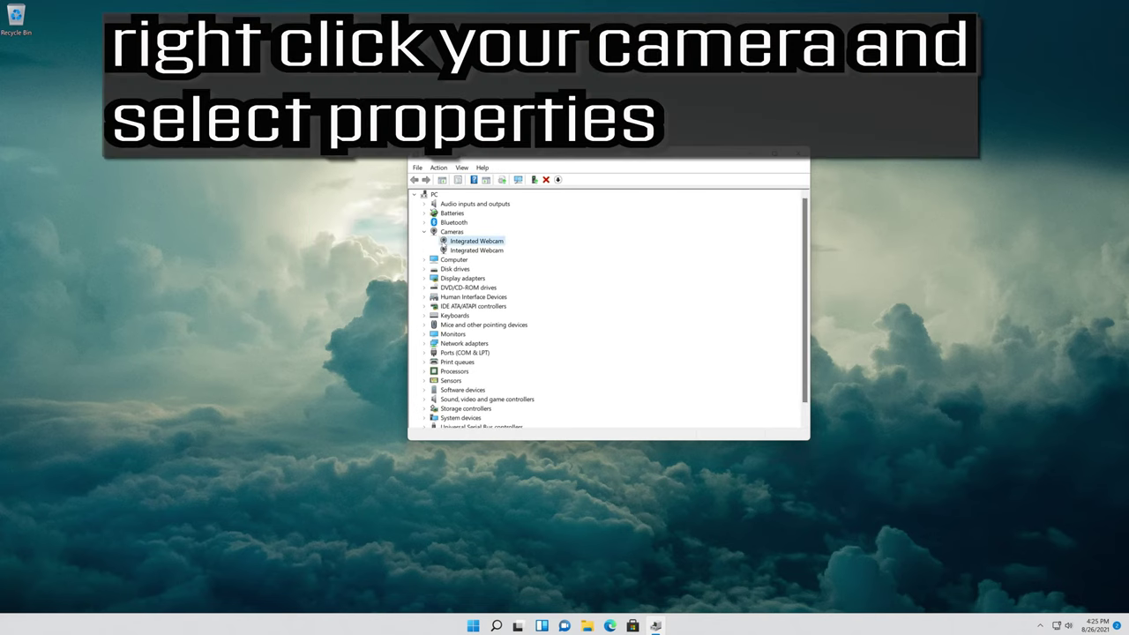
{"action": "right_click", "coordinate": [490, 240]}
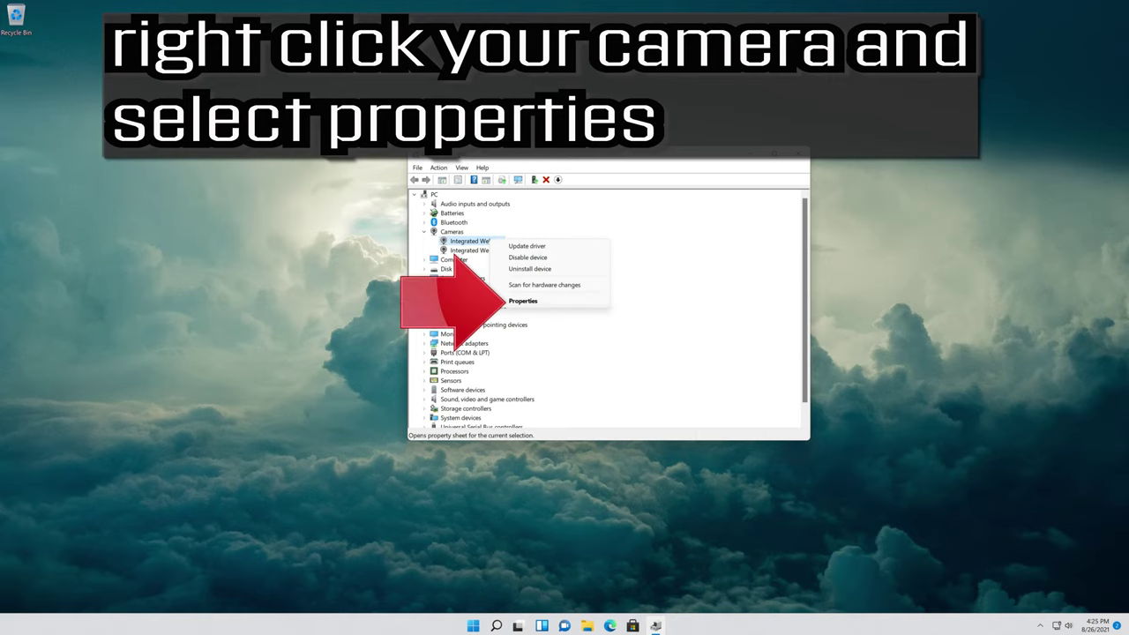
{"action": "left_click", "coordinate": [535, 300]}
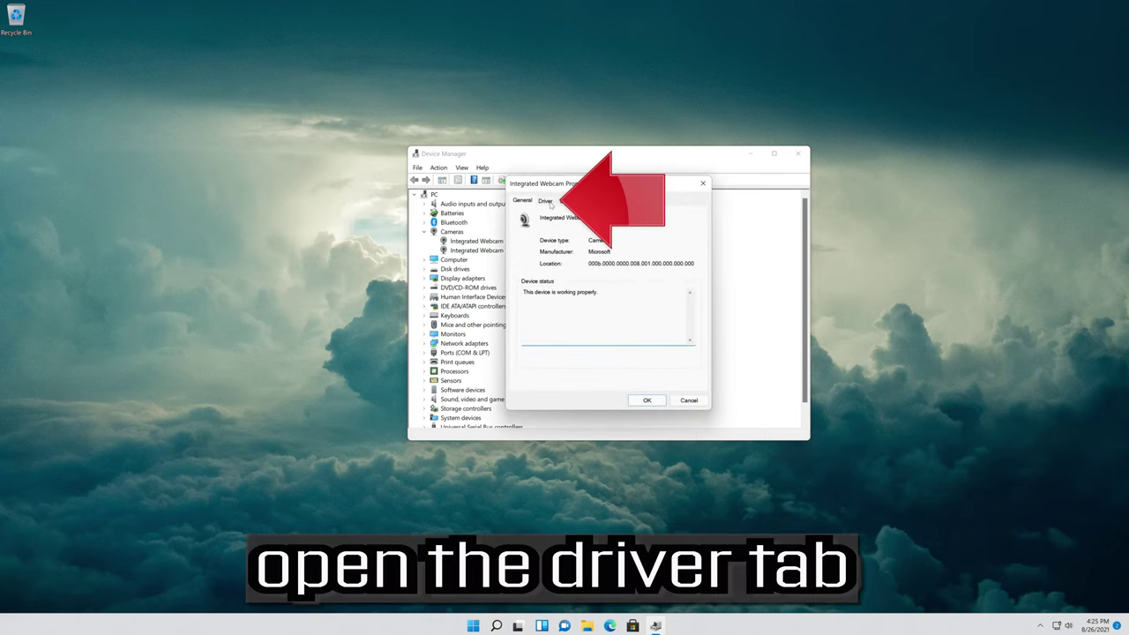
Step: Browse this computer for webcam drivers and pick from the list of compatible drivers
{"action": "left_click", "coordinate": [546, 204]}
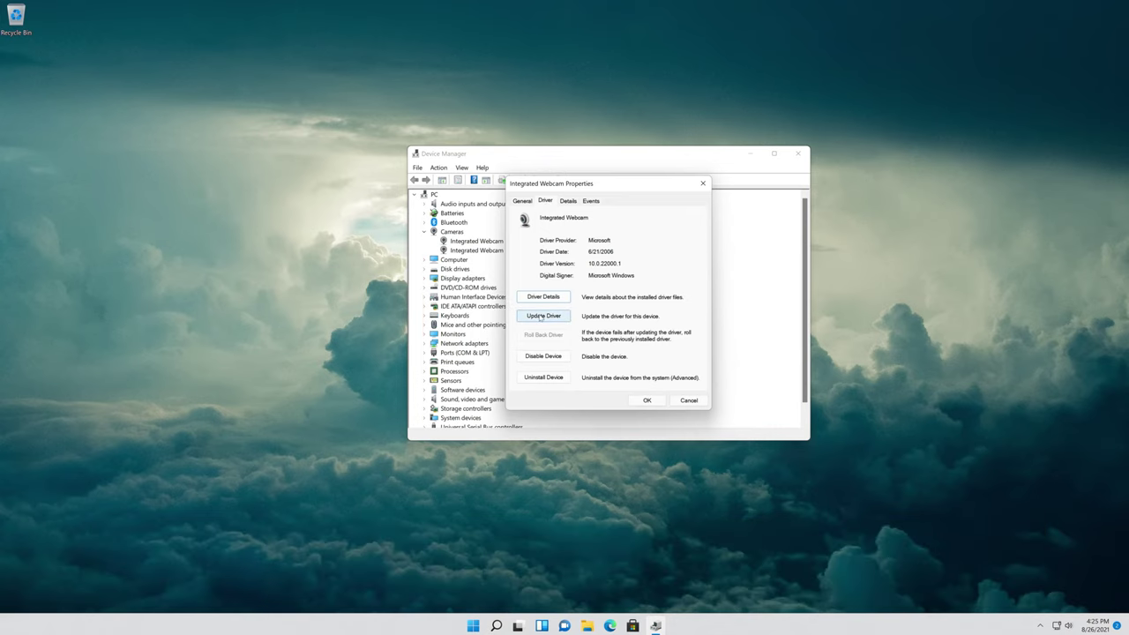
{"action": "left_click", "coordinate": [542, 316]}
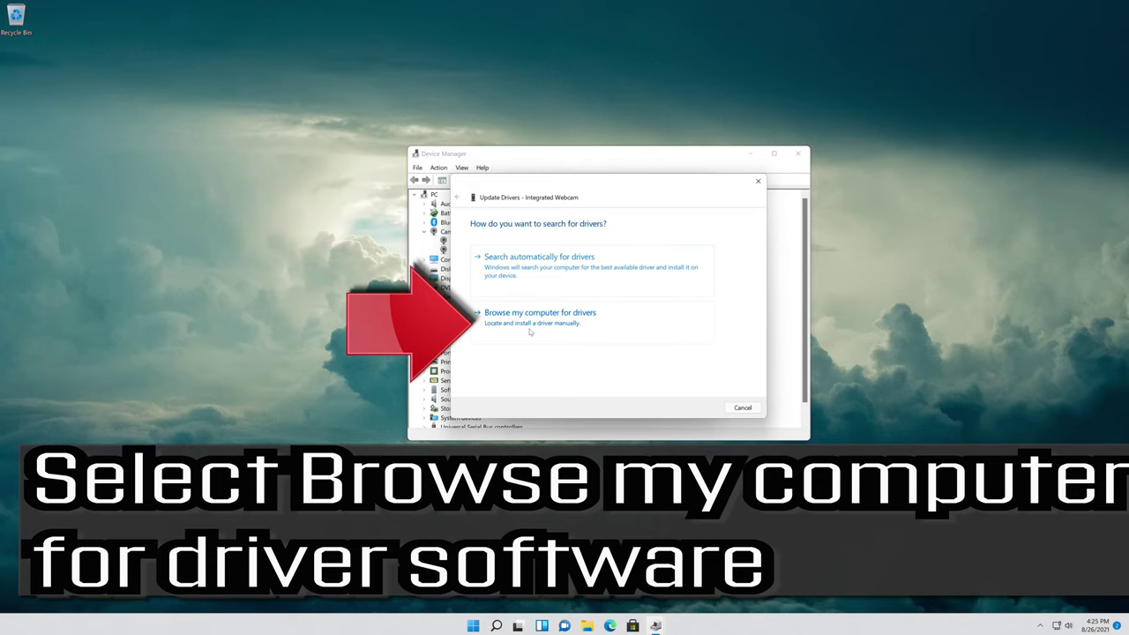
{"action": "left_click", "coordinate": [530, 332]}
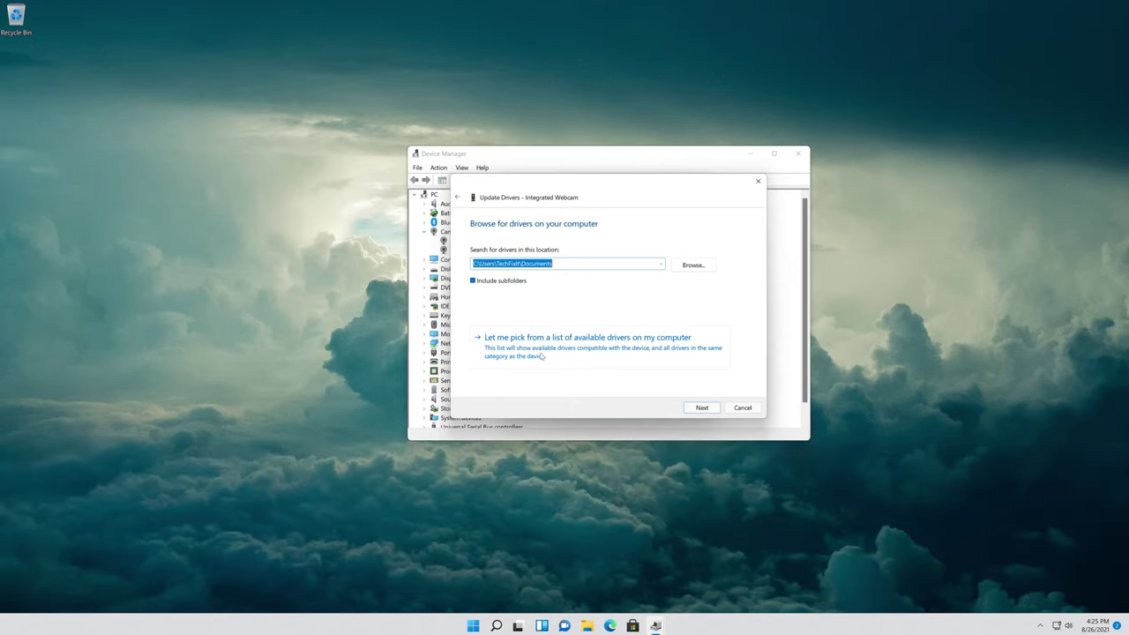
{"action": "left_click", "coordinate": [613, 351]}
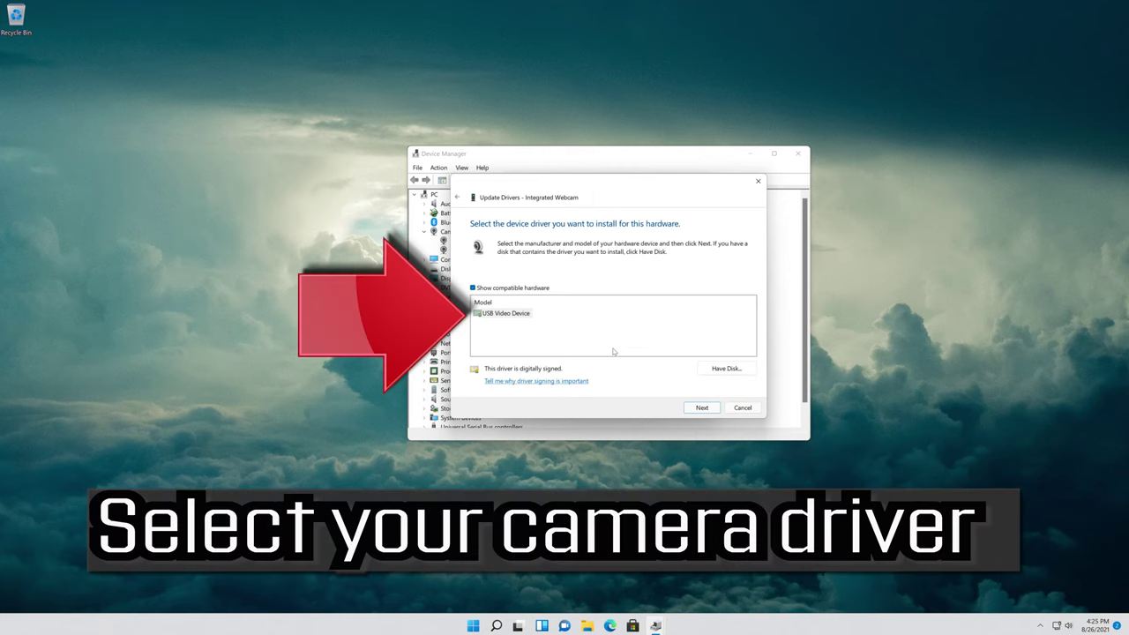
Step: Install the USB Video Device driver, then close the wizard and Properties dialog
{"action": "left_click", "coordinate": [506, 315]}
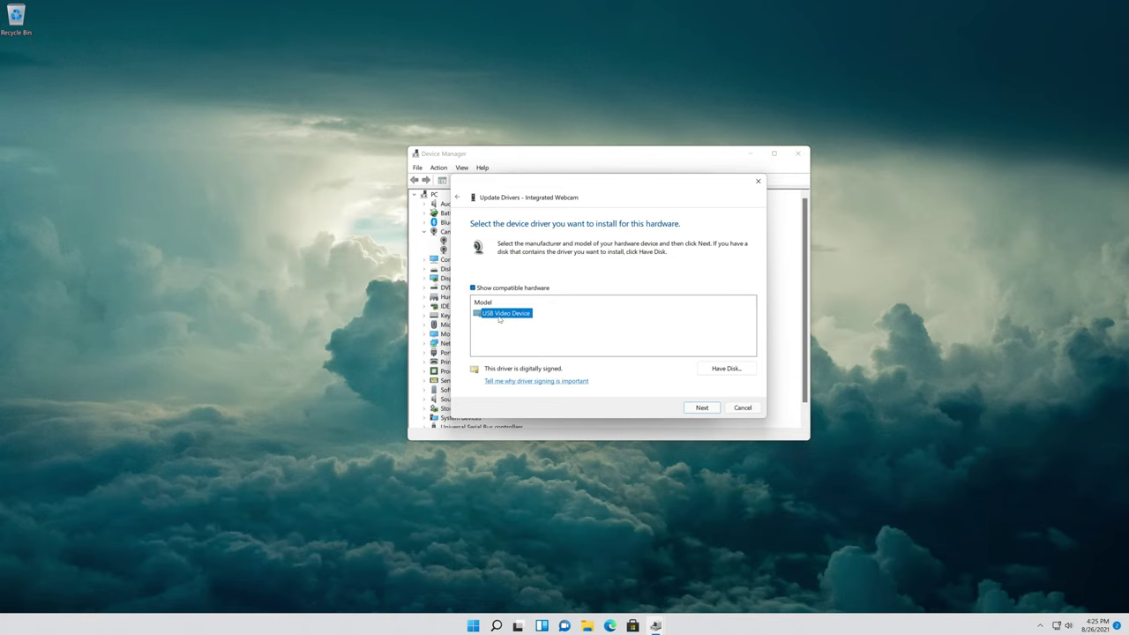
{"action": "left_click", "coordinate": [700, 406]}
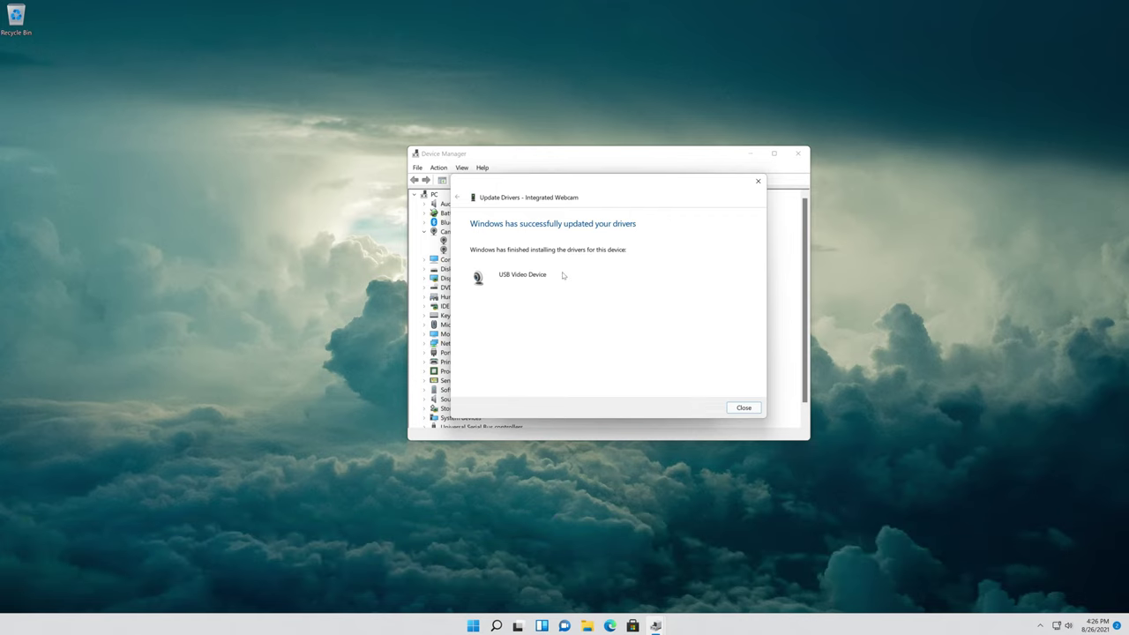
{"action": "left_click", "coordinate": [733, 408]}
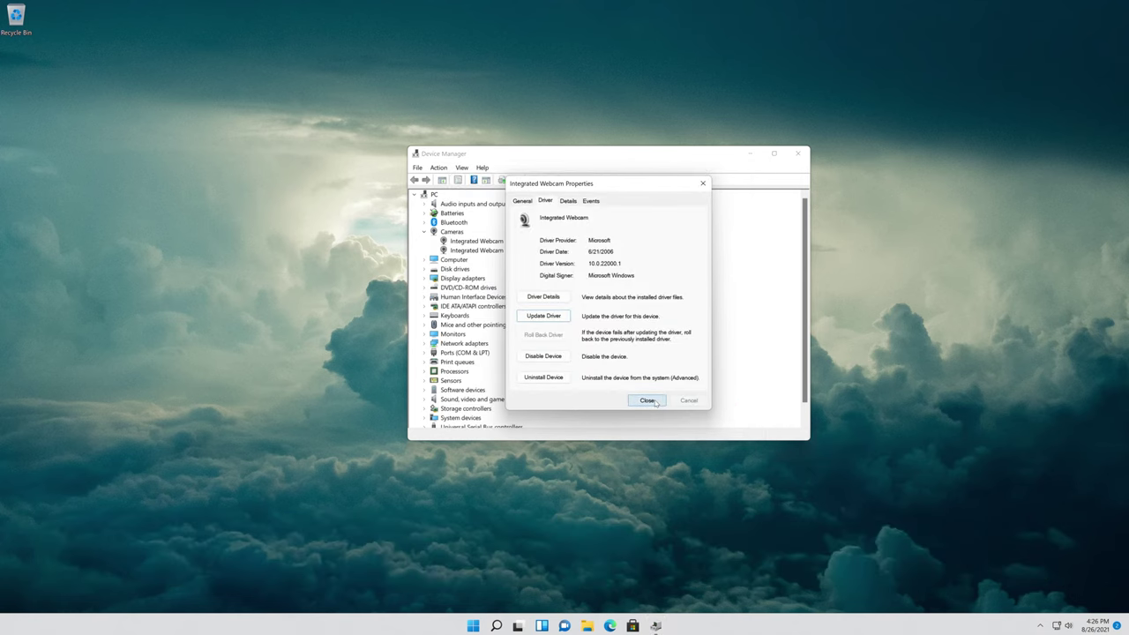
{"action": "left_click", "coordinate": [648, 400]}
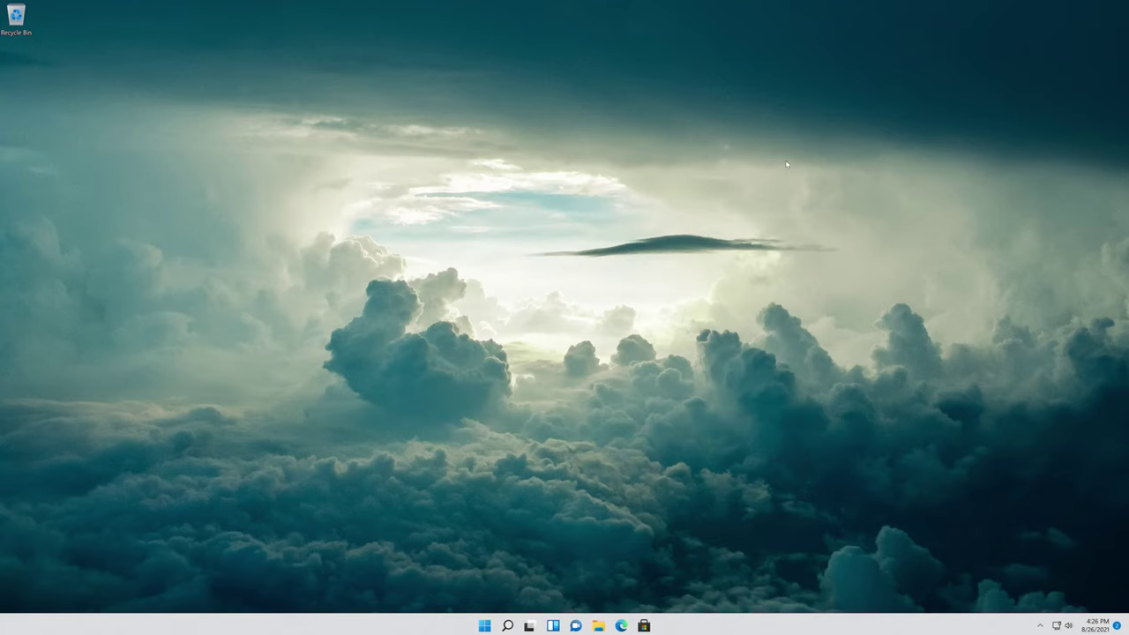
{"action": "left_click", "coordinate": [484, 625]}
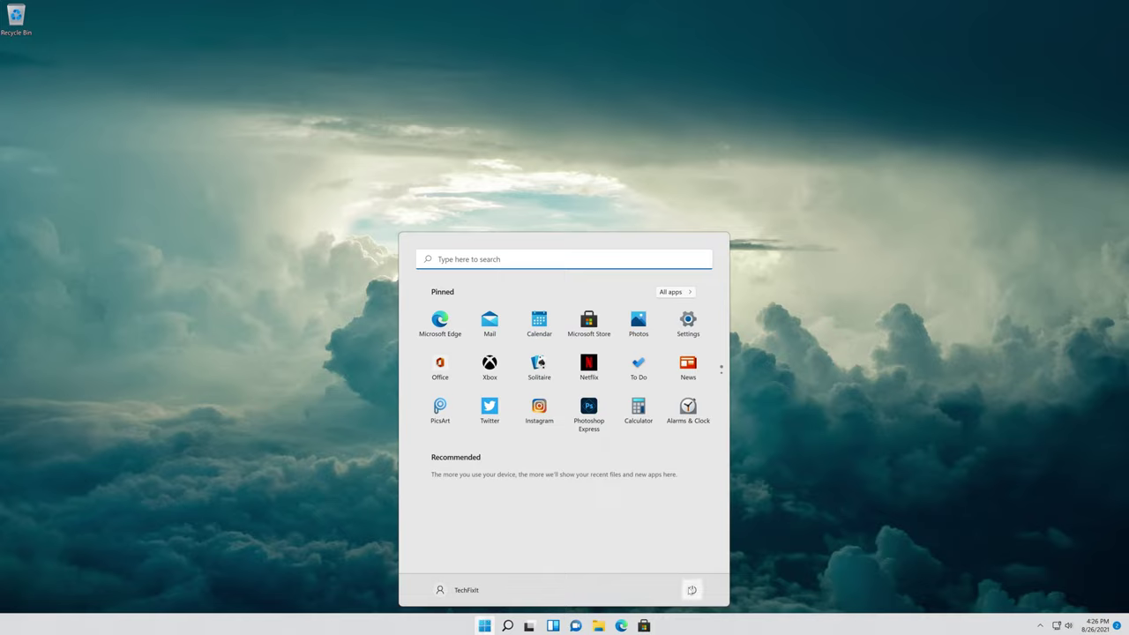
{"action": "left_click", "coordinate": [691, 589]}
{"action": "left_click", "coordinate": [692, 572]}
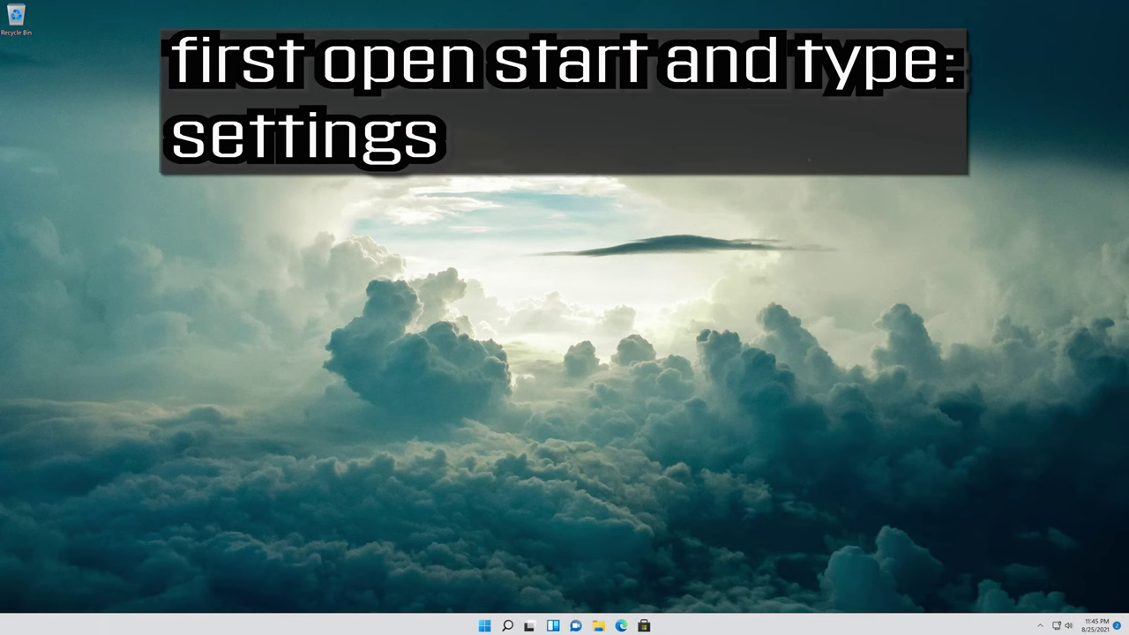
Step: Launch the Settings app through a Start menu search for 'settings'
{"action": "key", "text": "super"}
{"action": "type", "text": "s"}
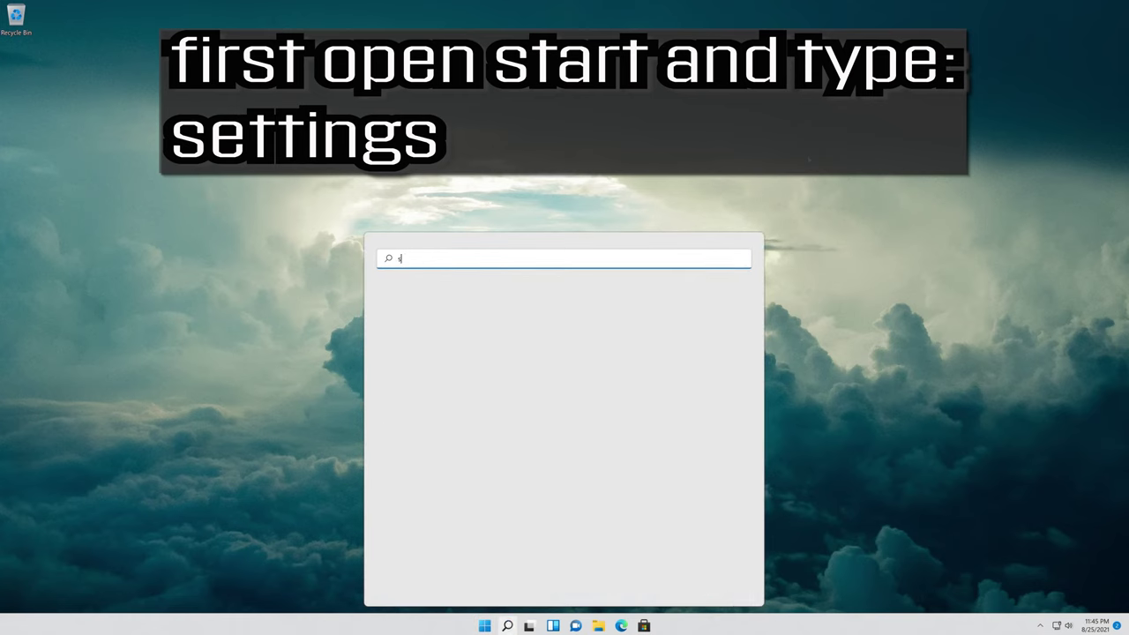
{"action": "type", "text": "ettings"}
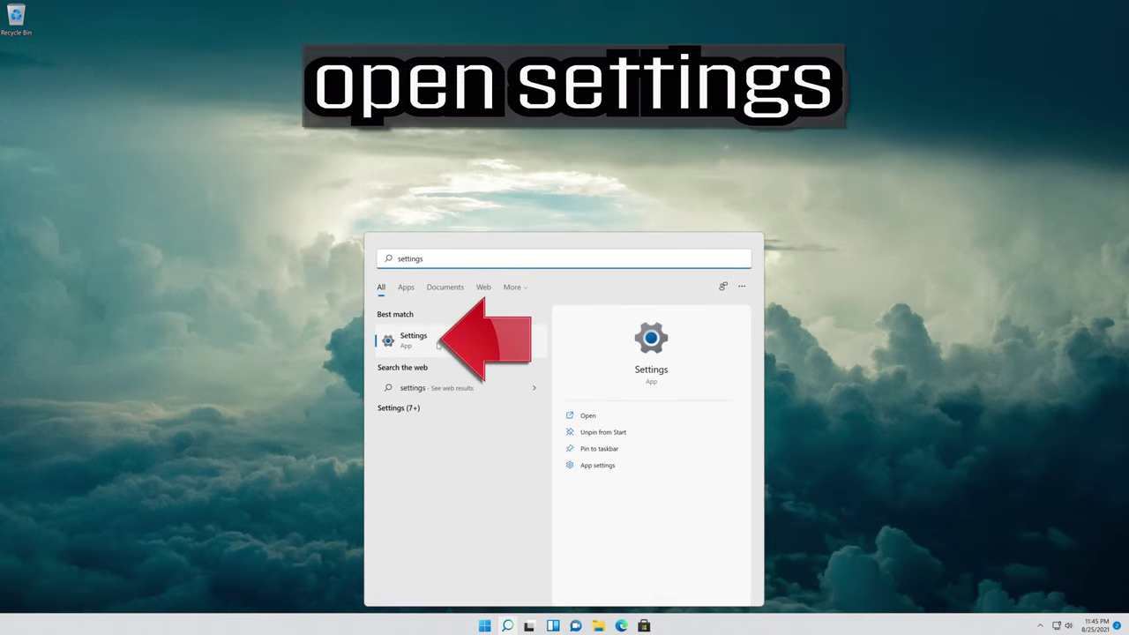
{"action": "left_click", "coordinate": [461, 341]}
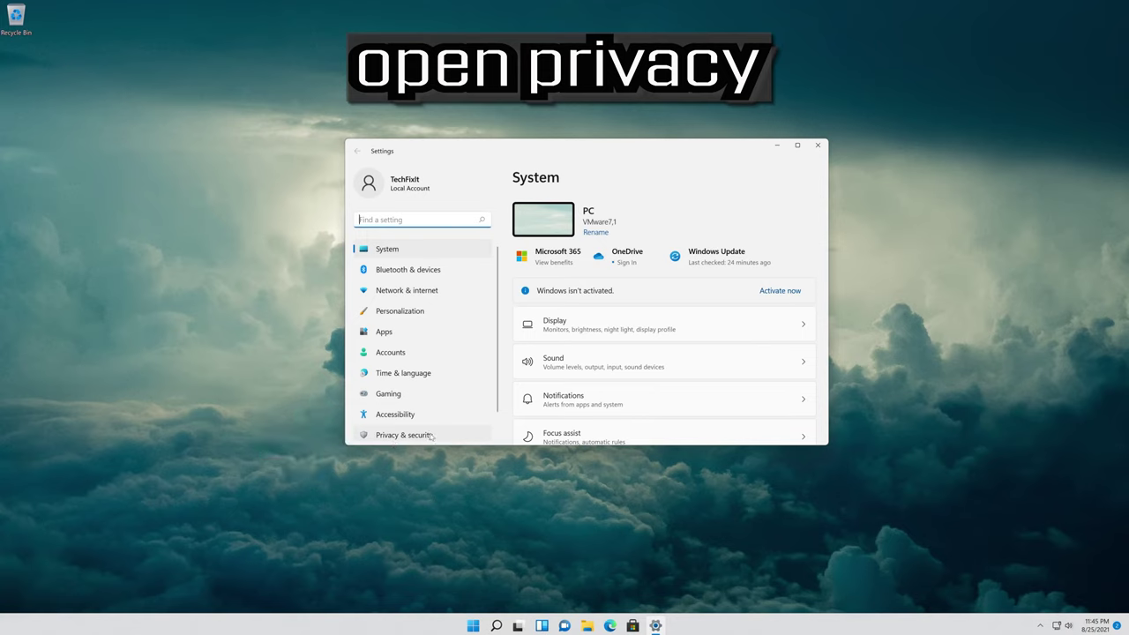
Step: Go to Privacy & security and scroll down to its App permissions list
{"action": "left_click", "coordinate": [431, 435]}
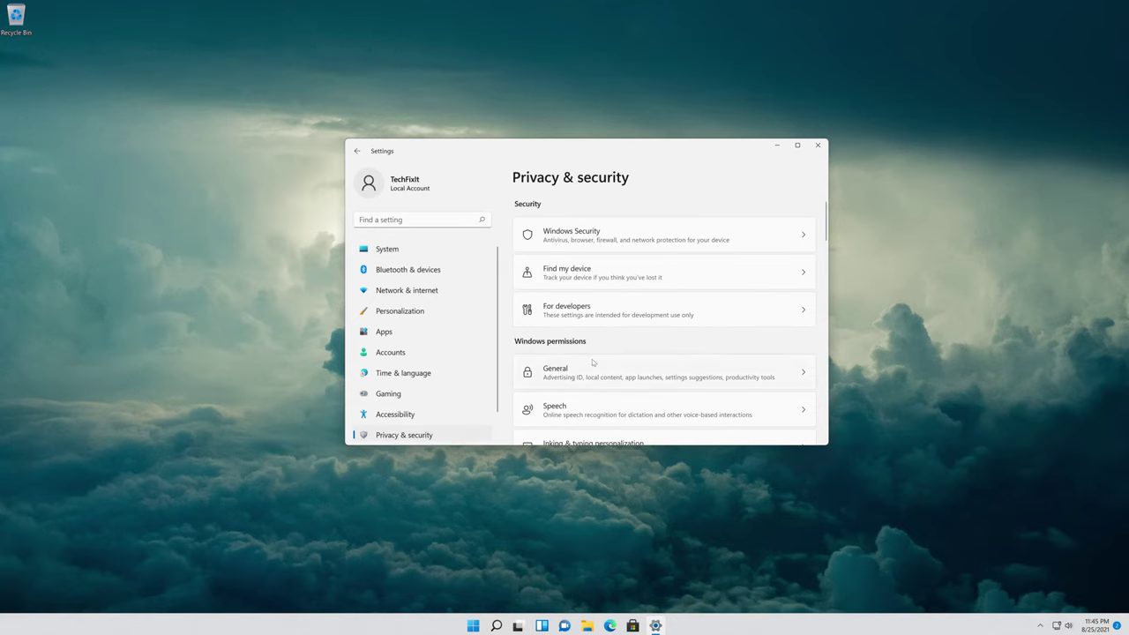
{"action": "scroll", "coordinate": [618, 355], "scroll_direction": "down", "scroll_amount": 1}
{"action": "scroll", "coordinate": [618, 354], "scroll_direction": "down", "scroll_amount": 2}
{"action": "scroll", "coordinate": [618, 354], "scroll_direction": "down", "scroll_amount": 1}
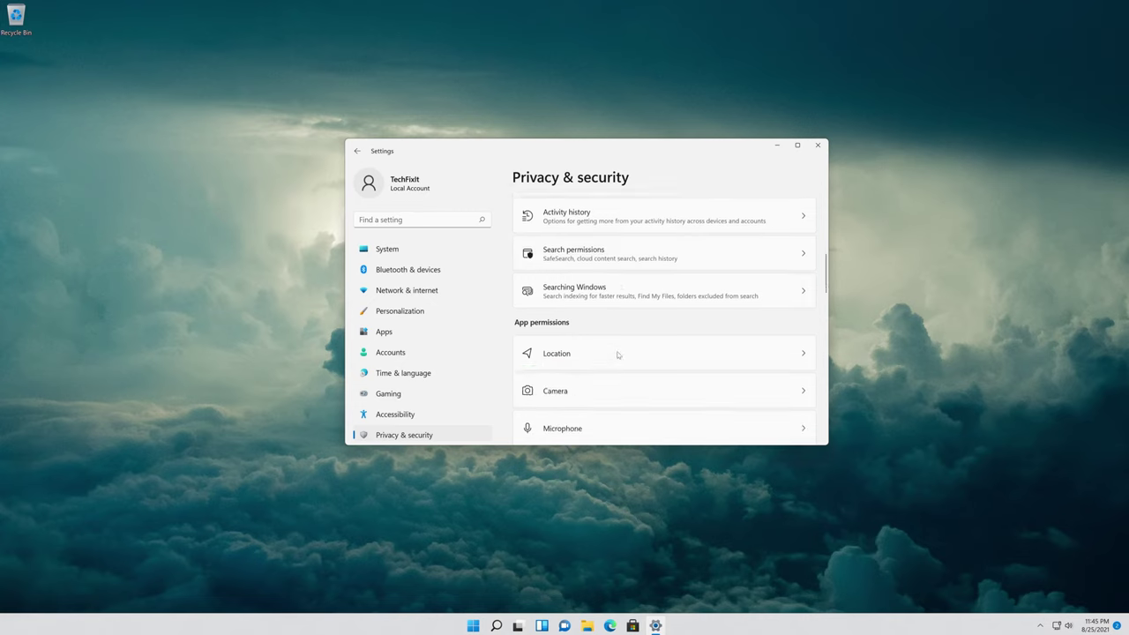
{"action": "scroll", "coordinate": [618, 355], "scroll_direction": "down", "scroll_amount": 1}
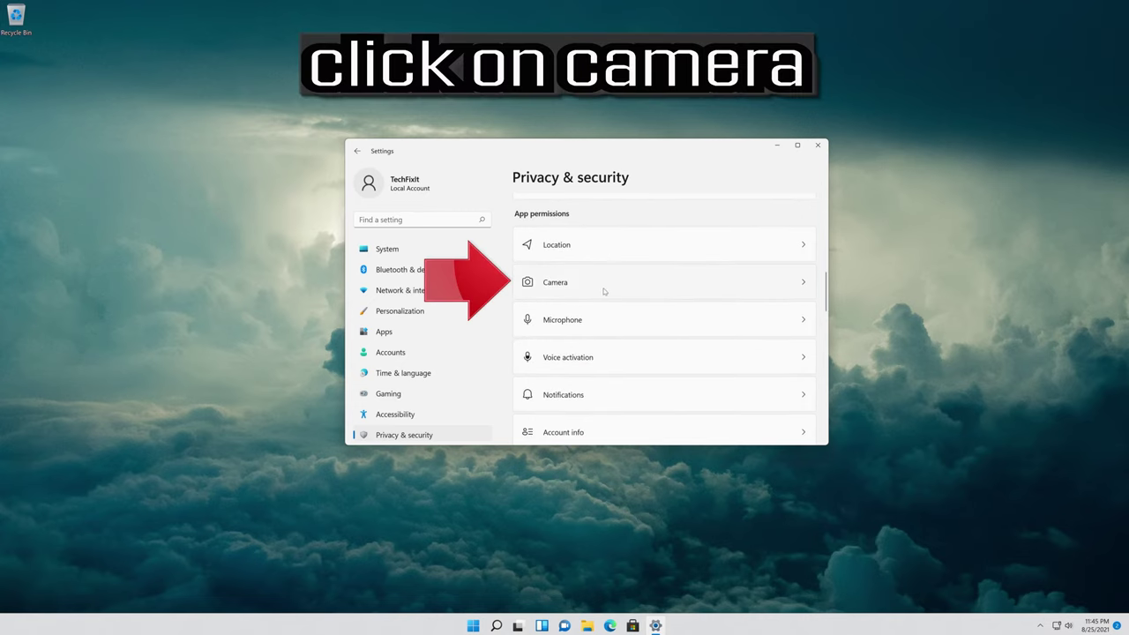
Step: On the Camera page, enable Camera access, Let apps access your camera, and Let desktop apps access your camera
{"action": "left_click", "coordinate": [604, 291]}
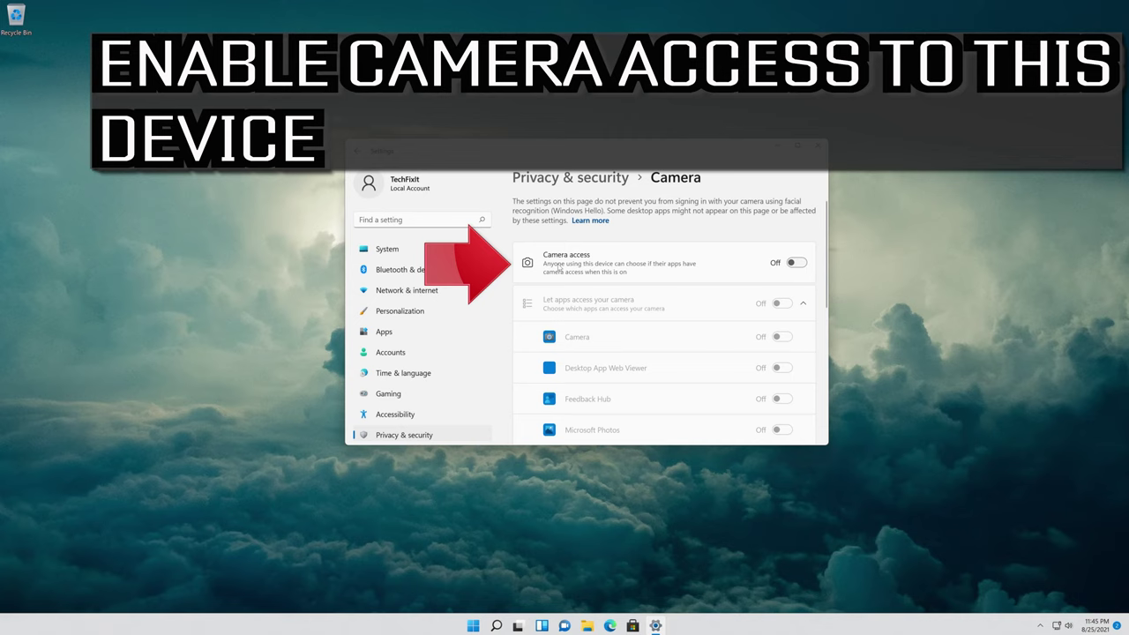
{"action": "left_click", "coordinate": [798, 263]}
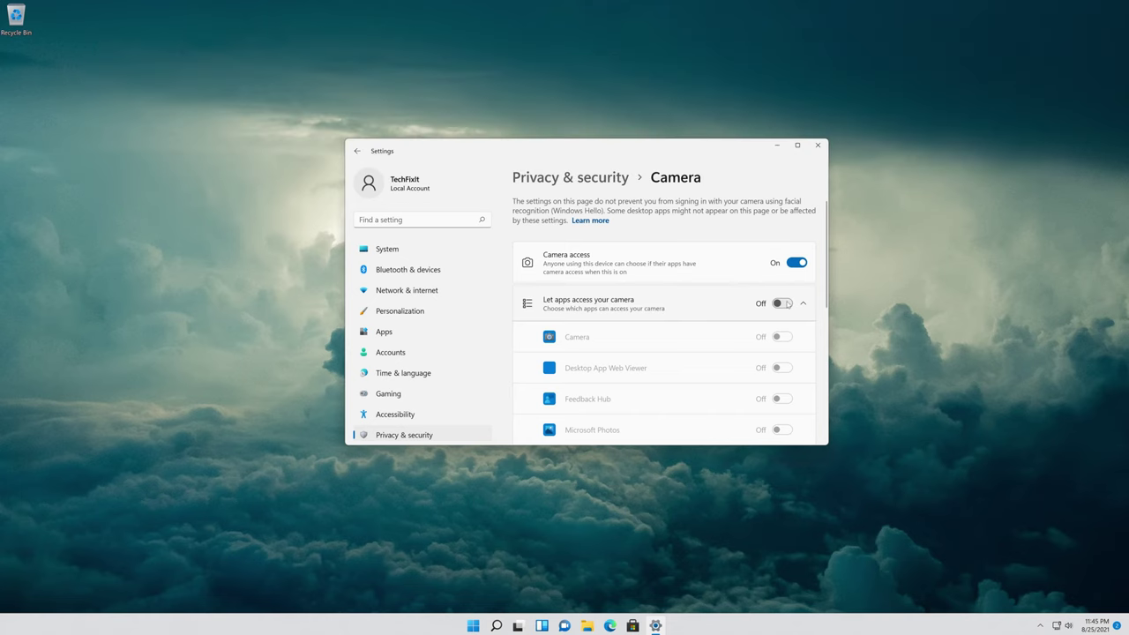
{"action": "left_click", "coordinate": [786, 304]}
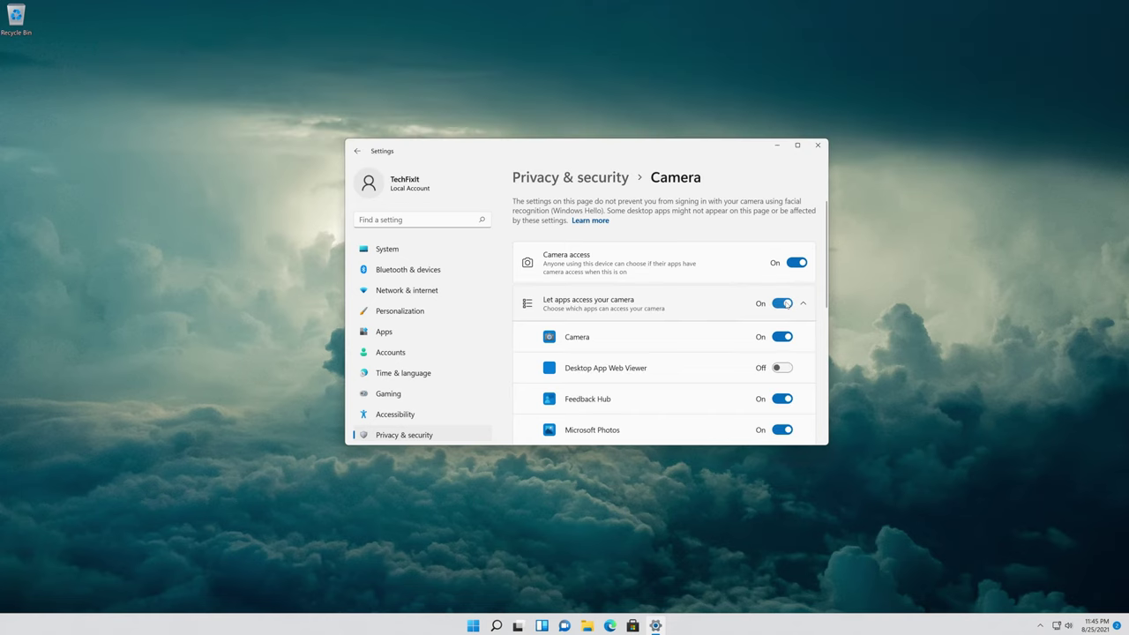
{"action": "scroll", "coordinate": [746, 276], "scroll_direction": "down", "scroll_amount": 2}
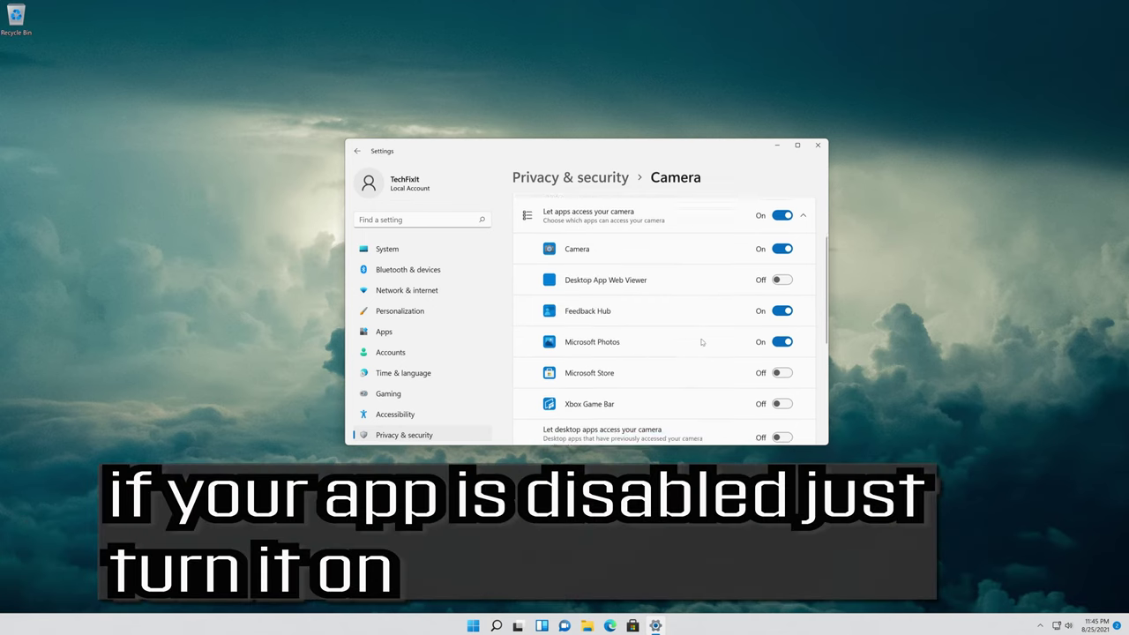
{"action": "scroll", "coordinate": [700, 342], "scroll_direction": "down", "scroll_amount": 3}
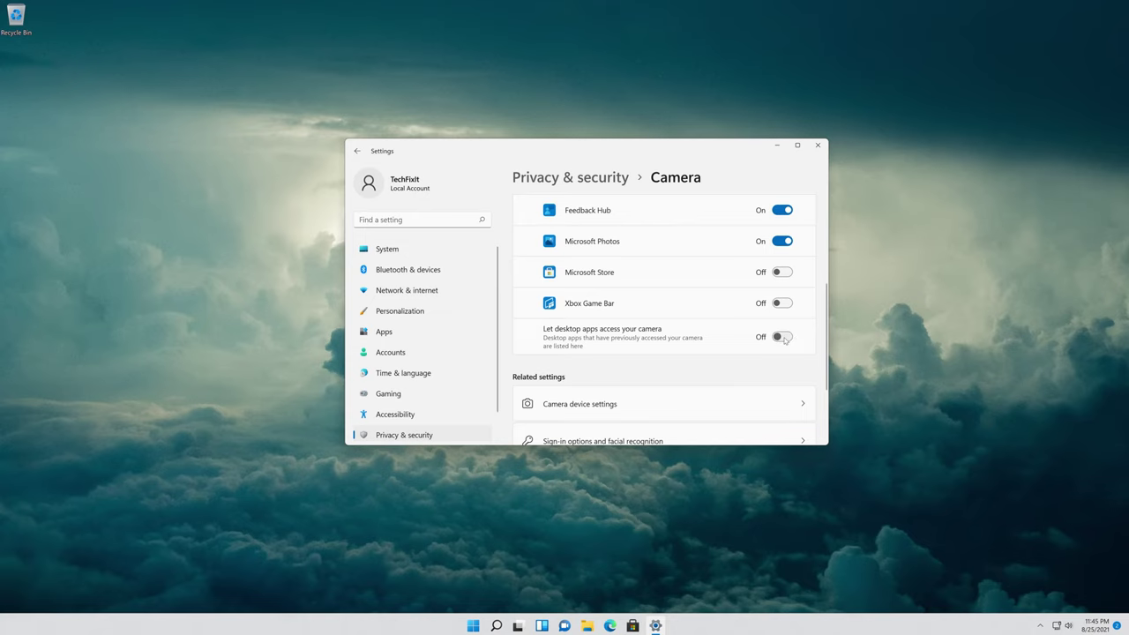
{"action": "left_click", "coordinate": [784, 338]}
Step: Close Settings and search the Start menu for 'device manager'
{"action": "left_click", "coordinate": [818, 146]}
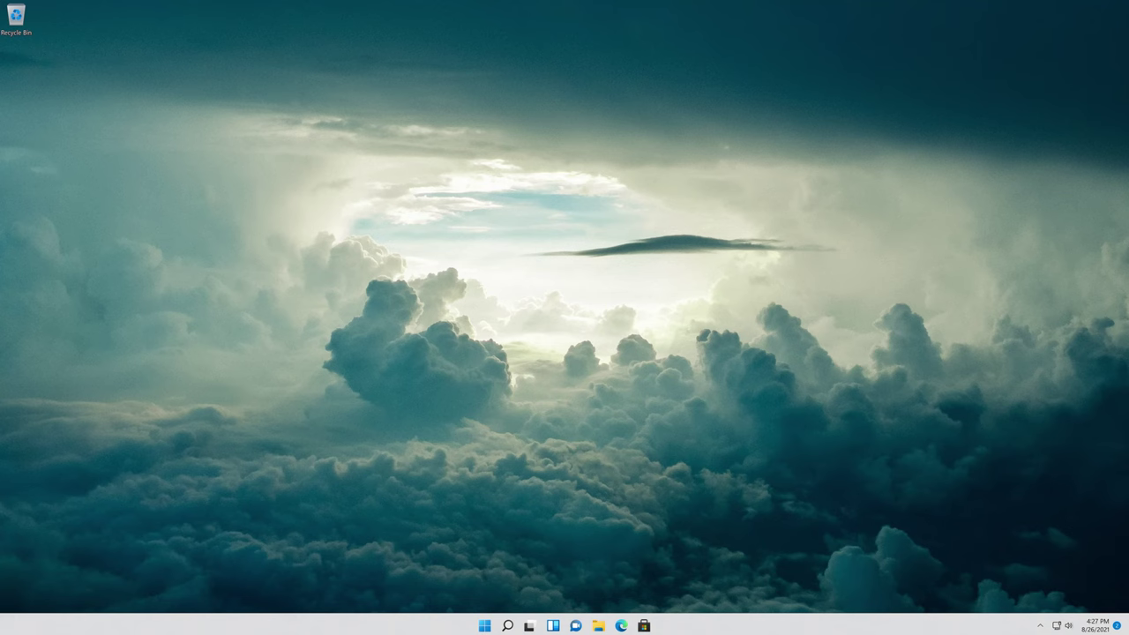
{"action": "key", "text": "super"}
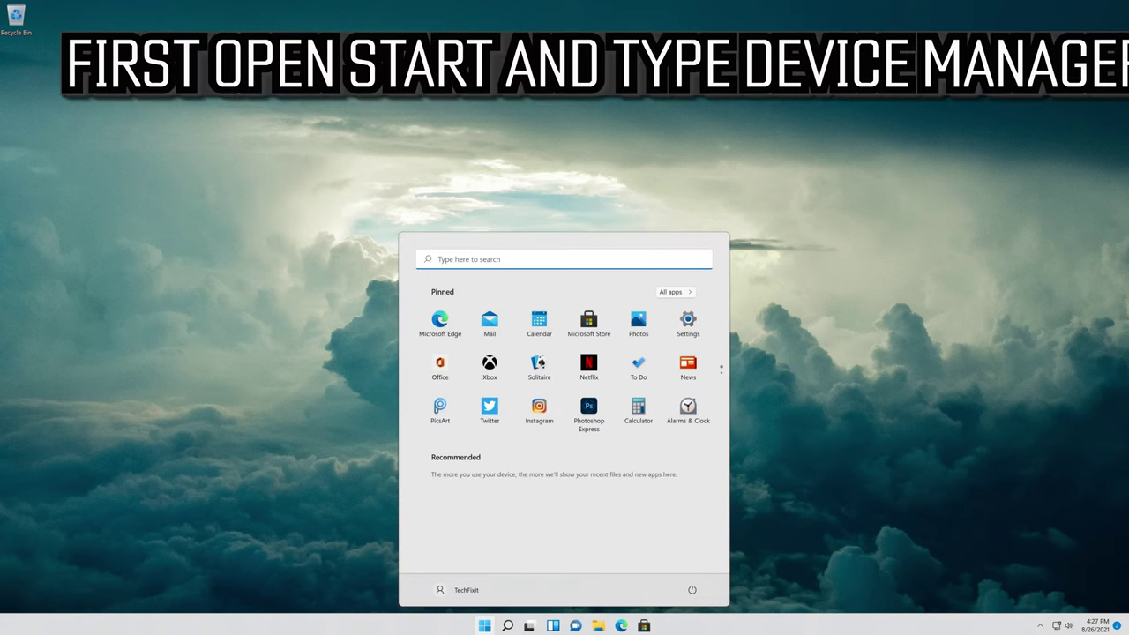
{"action": "type", "text": "device m"}
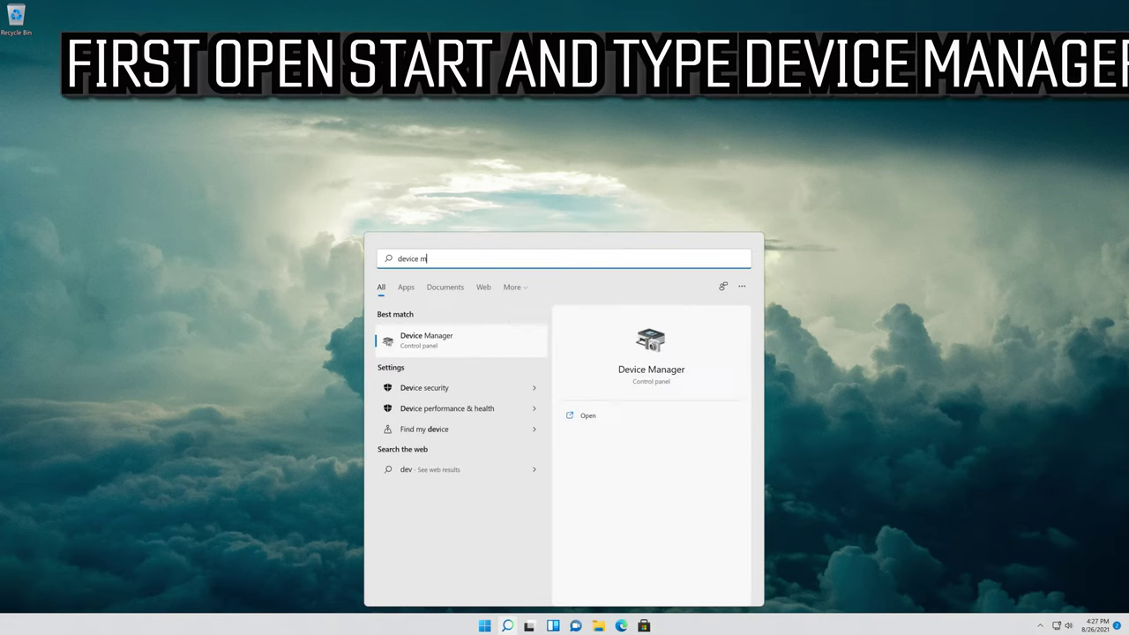
{"action": "type", "text": "anager"}
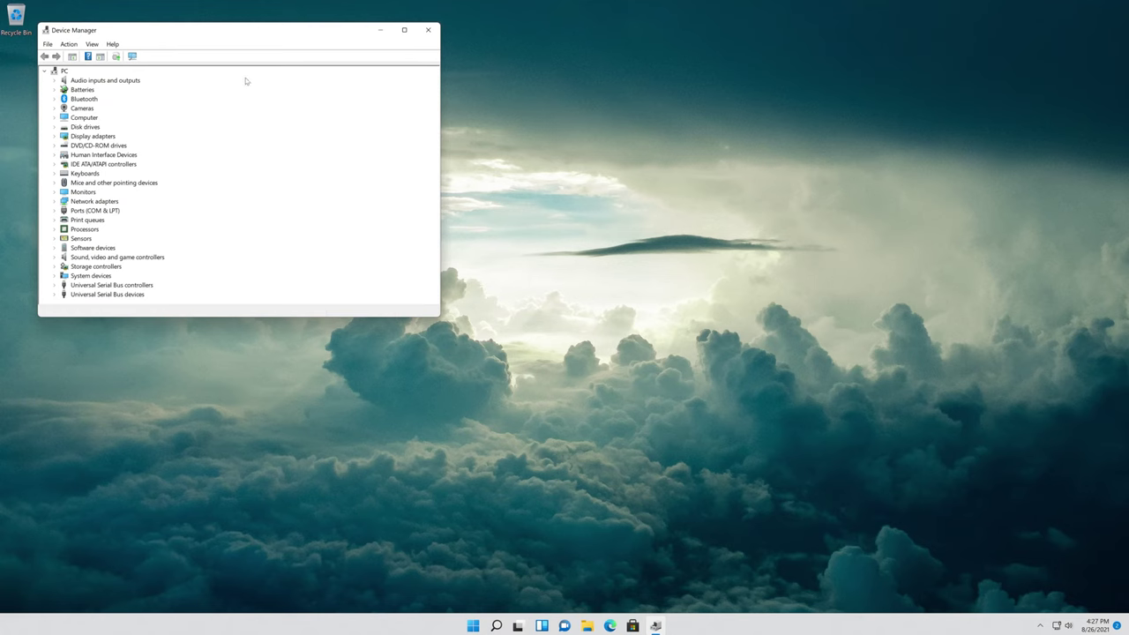
Step: Uninstall the first Integrated Webcam under Cameras from its Properties Driver tab
{"action": "mouse_move", "coordinate": [224, 36]}
{"action": "left_mouse_down"}
{"action": "mouse_move", "coordinate": [355, 101]}
{"action": "mouse_move", "coordinate": [540, 146]}
{"action": "left_mouse_up"}
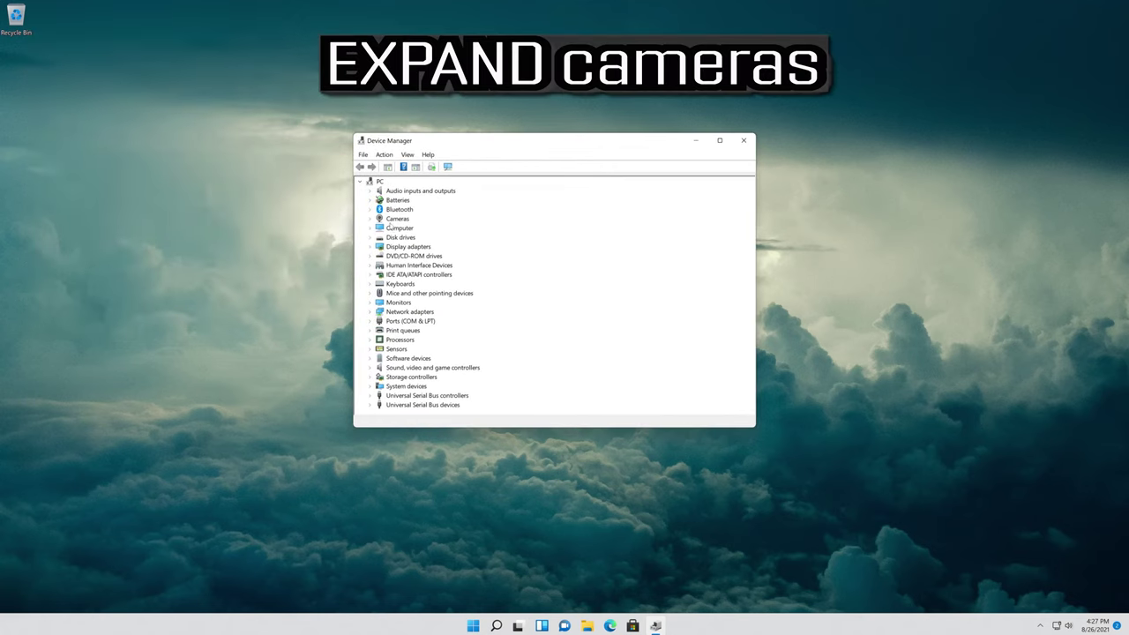
{"action": "left_click", "coordinate": [369, 218]}
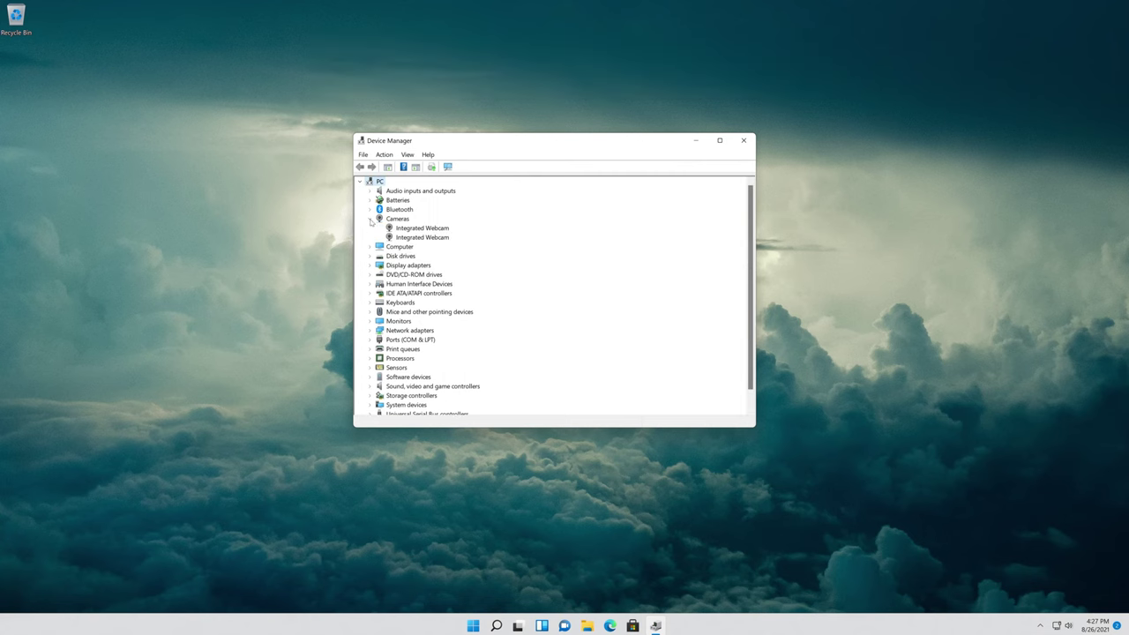
{"action": "right_click", "coordinate": [432, 228]}
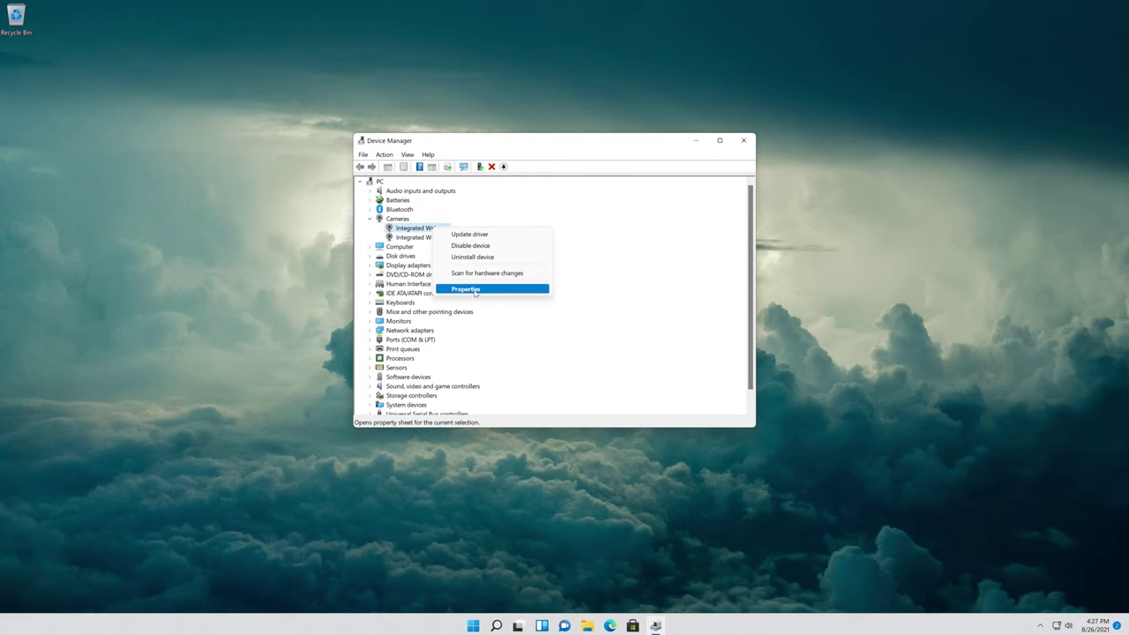
{"action": "left_click", "coordinate": [474, 292]}
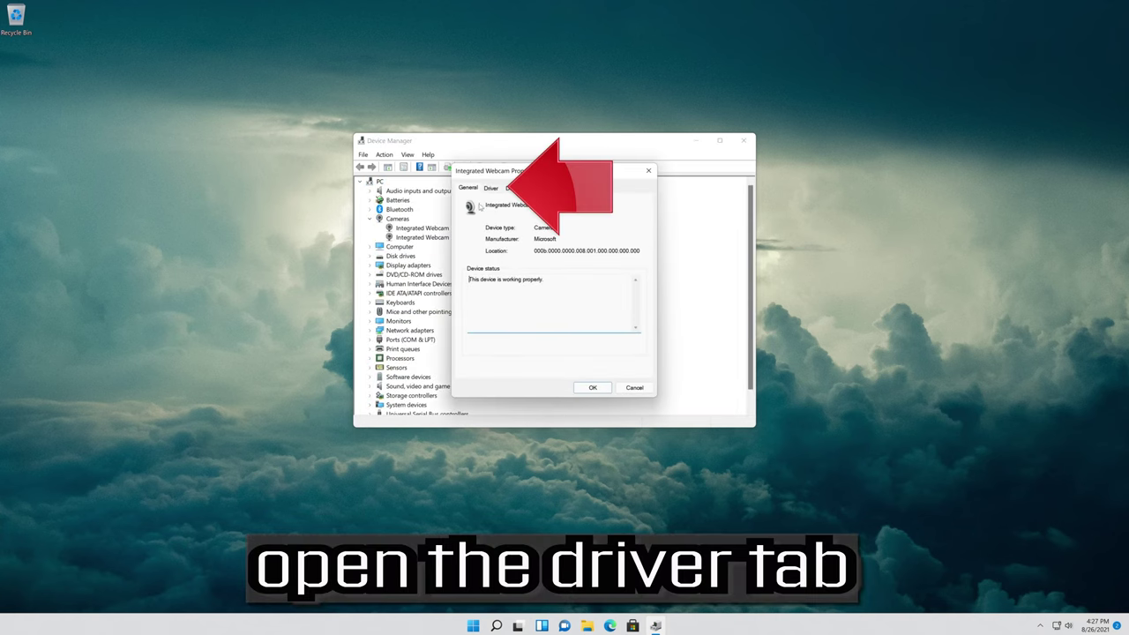
{"action": "left_click", "coordinate": [499, 189]}
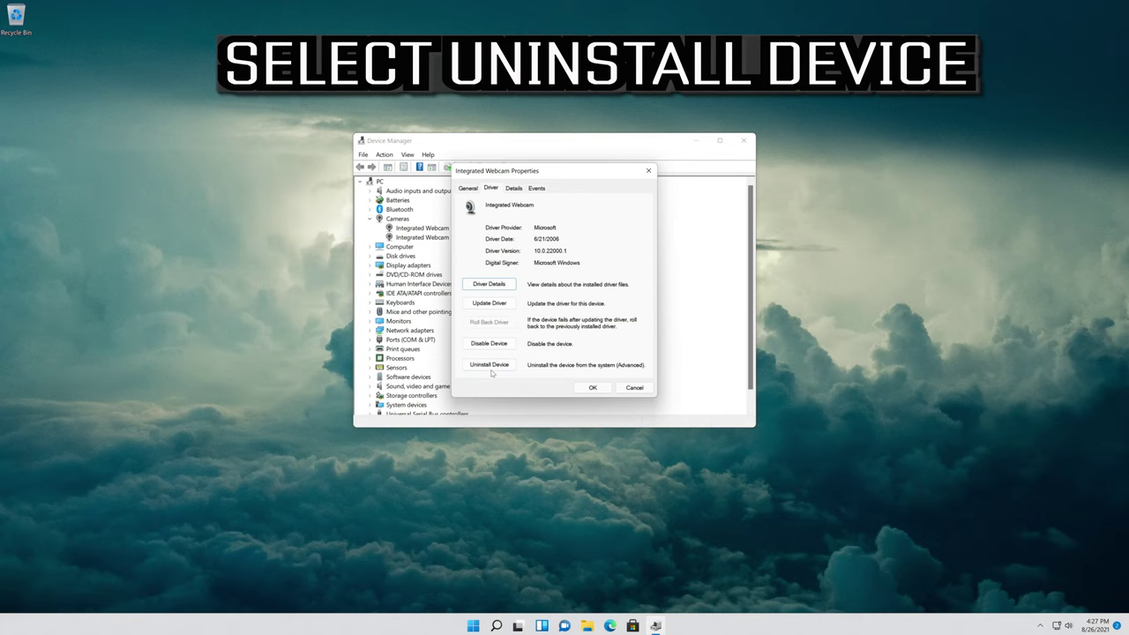
{"action": "left_click", "coordinate": [492, 369]}
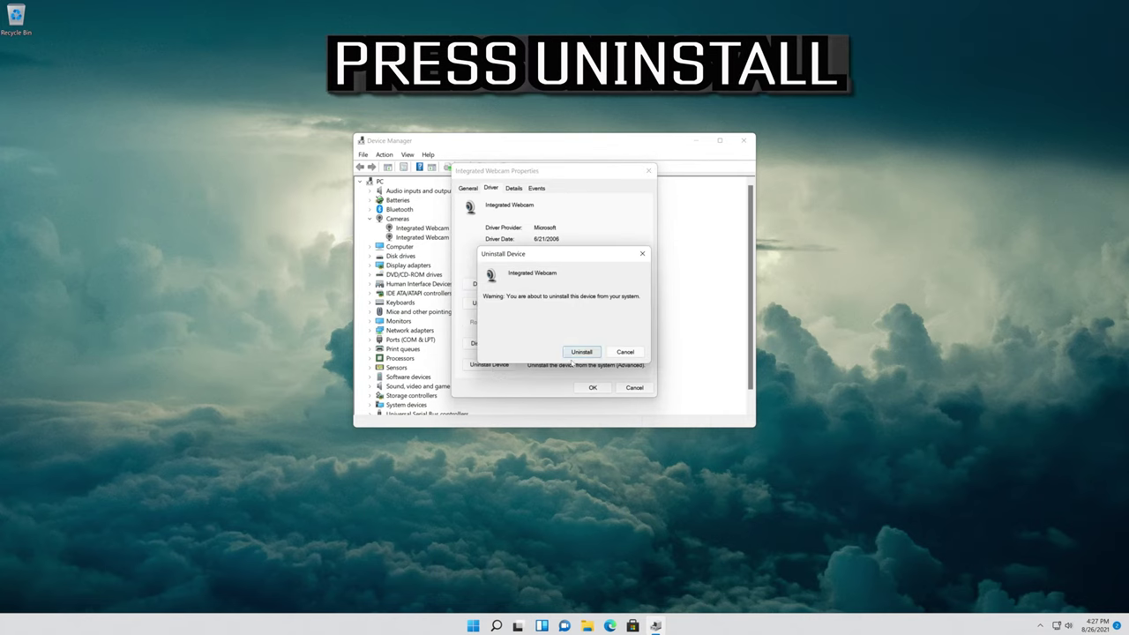
{"action": "left_click", "coordinate": [587, 354]}
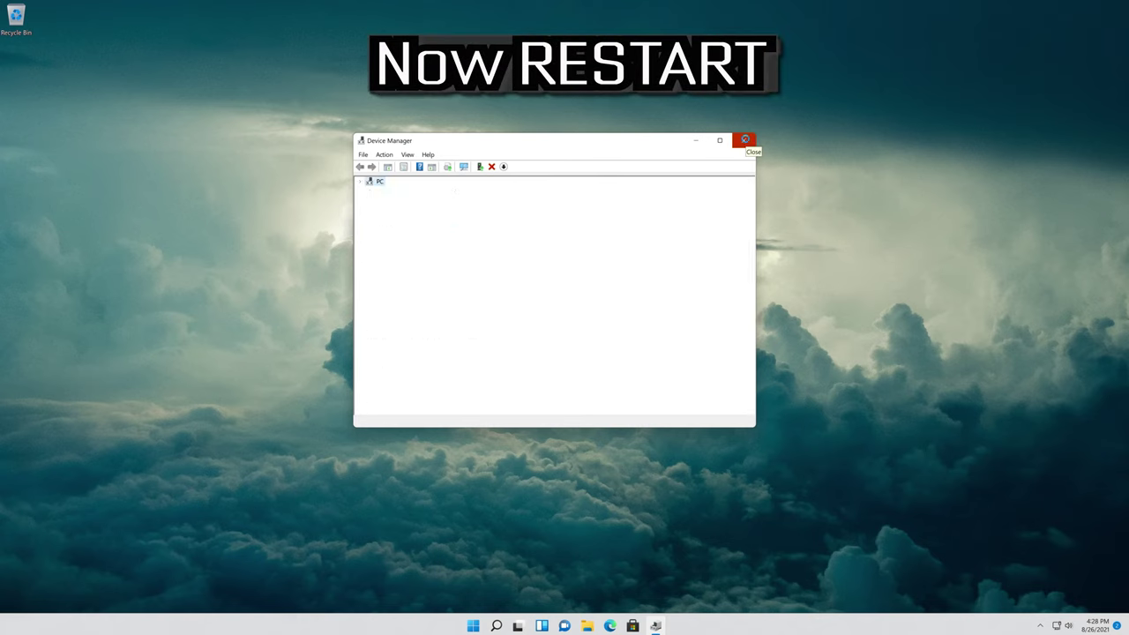
Step: Close Device Manager and choose Restart from the Start menu power options
{"action": "left_click", "coordinate": [745, 142]}
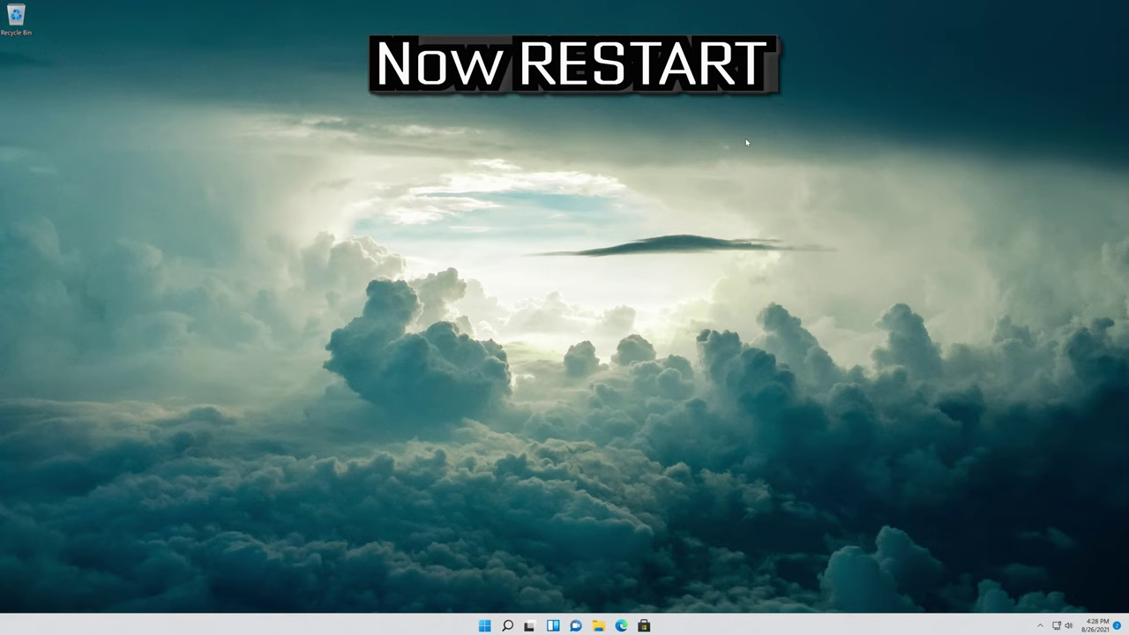
{"action": "left_click", "coordinate": [484, 625]}
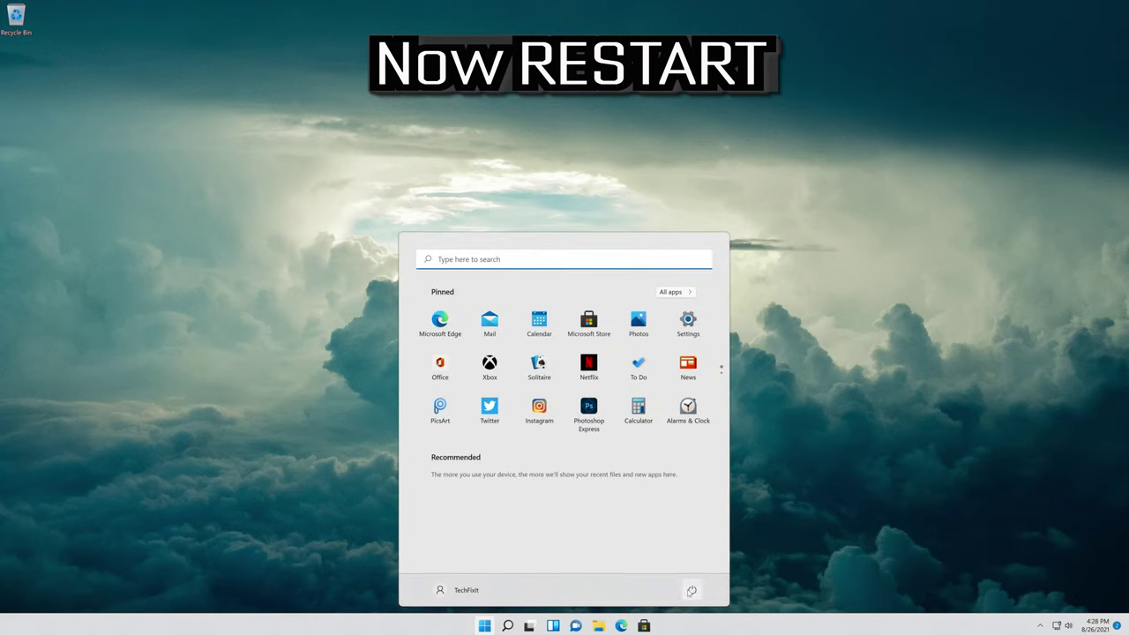
{"action": "left_click", "coordinate": [692, 589]}
{"action": "left_click", "coordinate": [685, 566]}
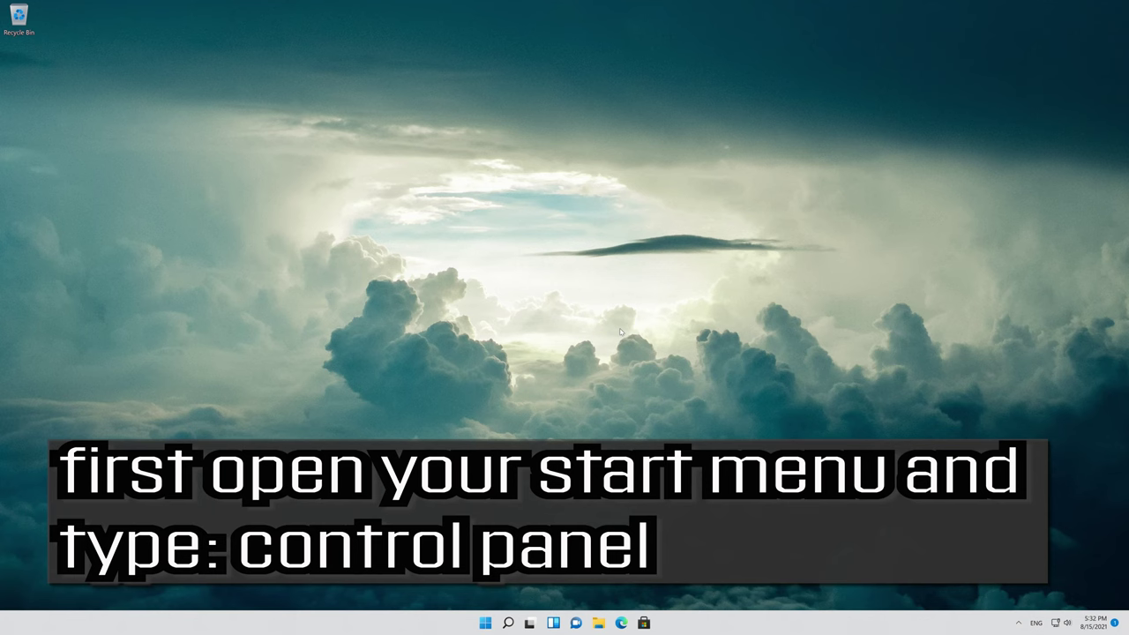
Step: Open Control Panel and go to System and Security > Security and Maintenance > Recovery
{"action": "key", "text": "super"}
{"action": "type", "text": "cont"}
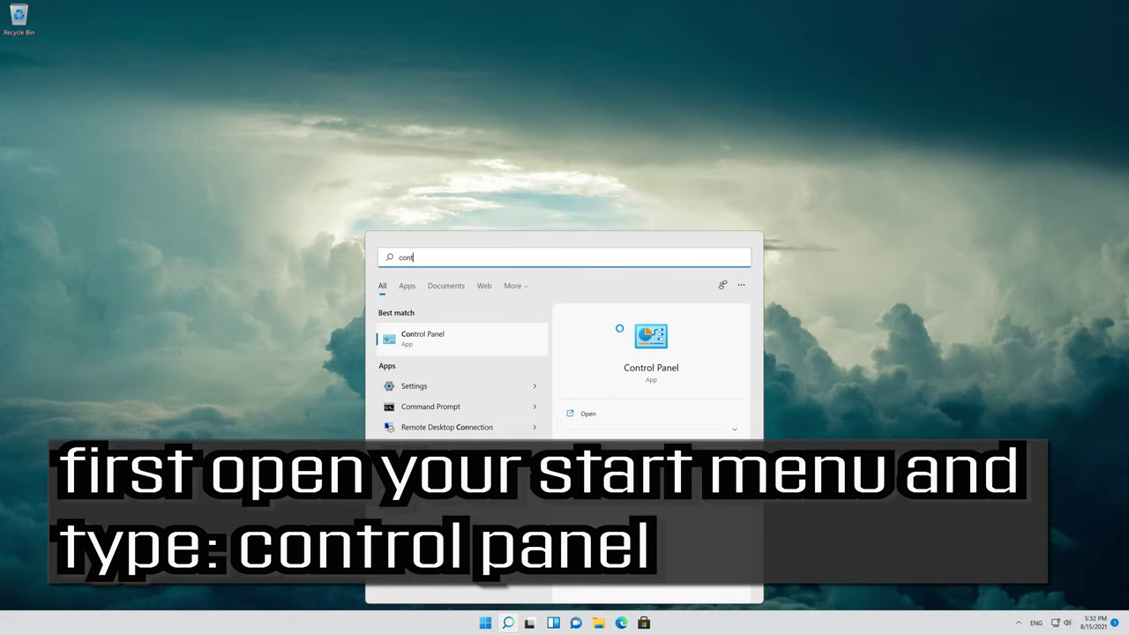
{"action": "type", "text": "rol pan"}
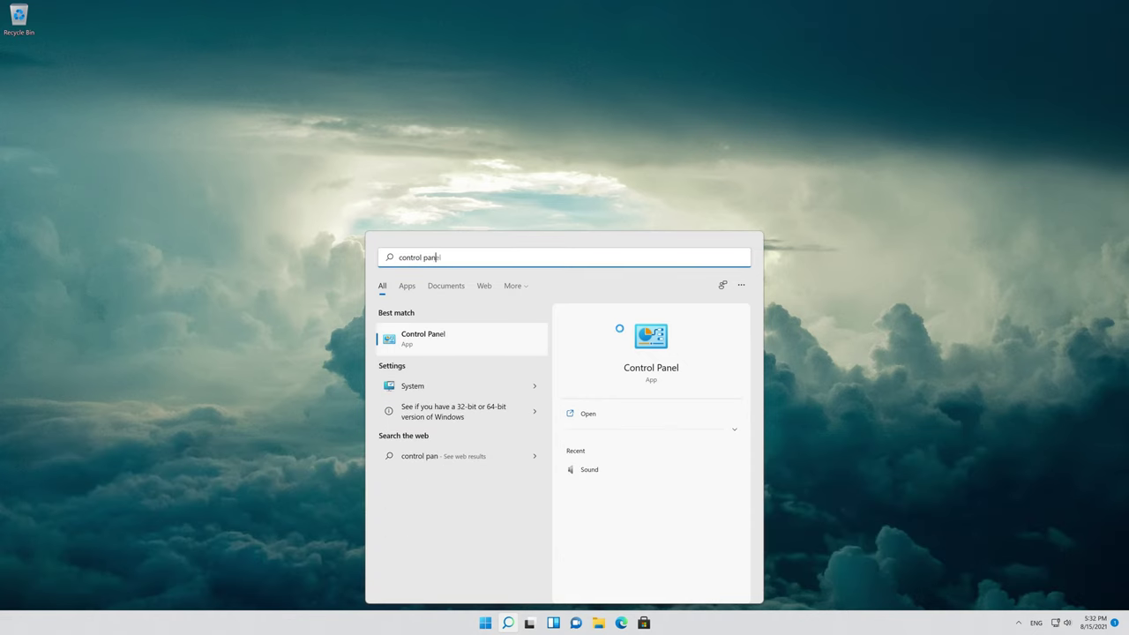
{"action": "type", "text": "el"}
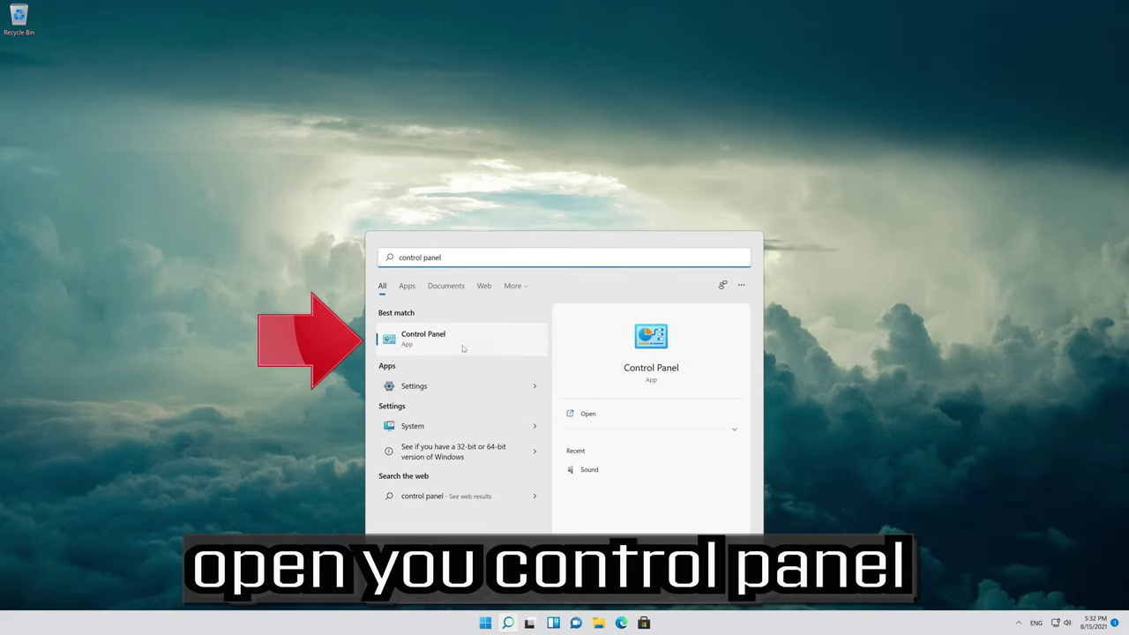
{"action": "left_click", "coordinate": [466, 345]}
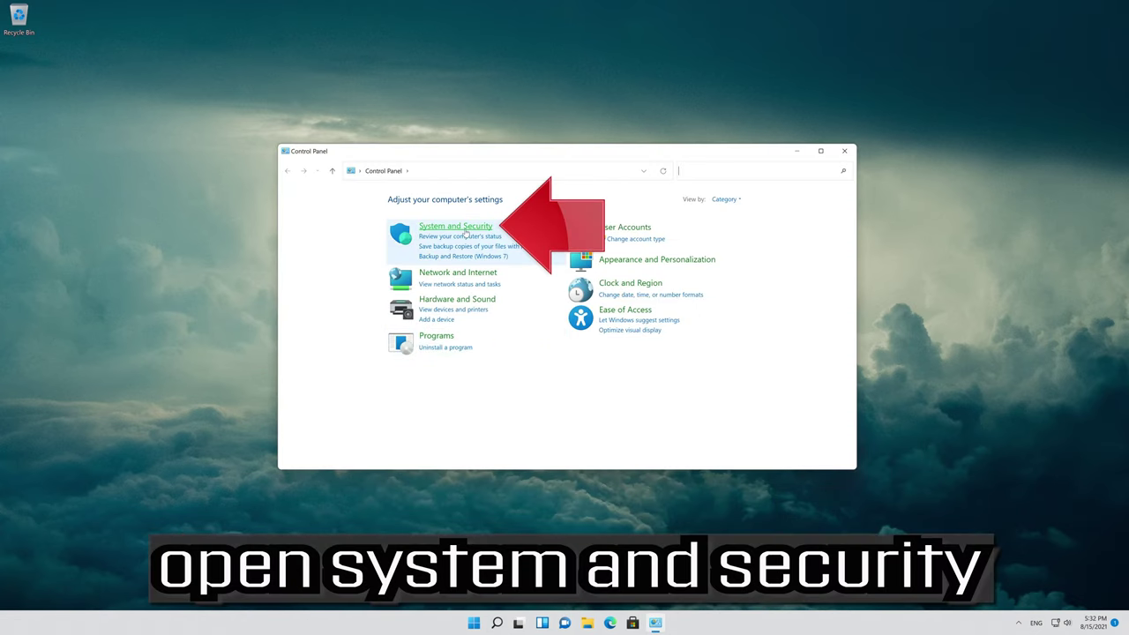
{"action": "left_click", "coordinate": [468, 228]}
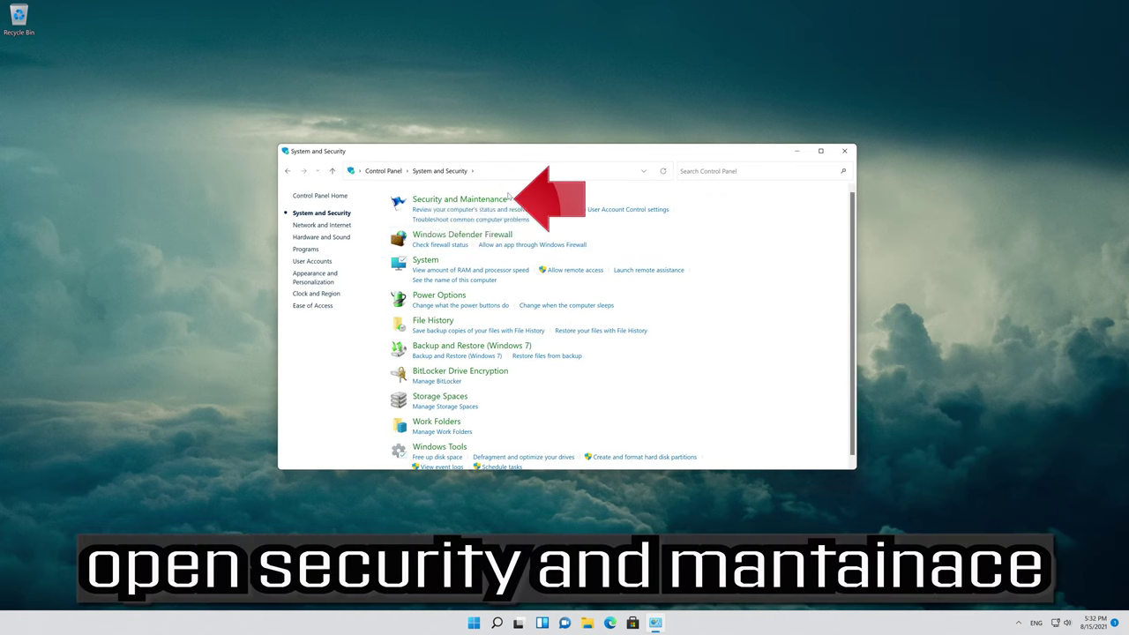
{"action": "left_click", "coordinate": [465, 204]}
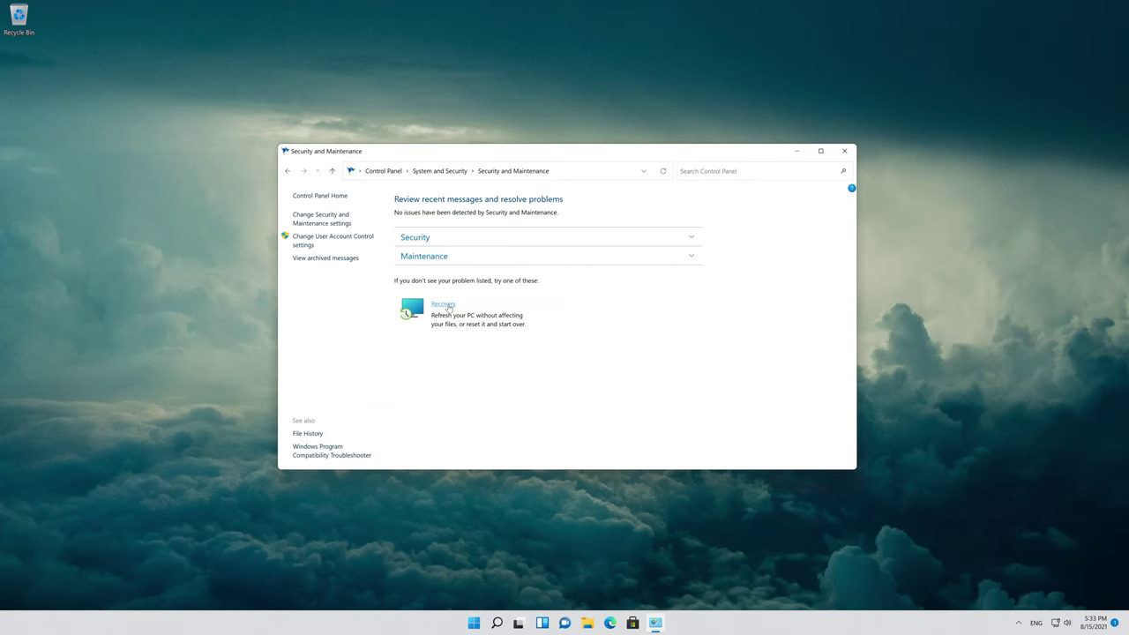
{"action": "left_click", "coordinate": [443, 304]}
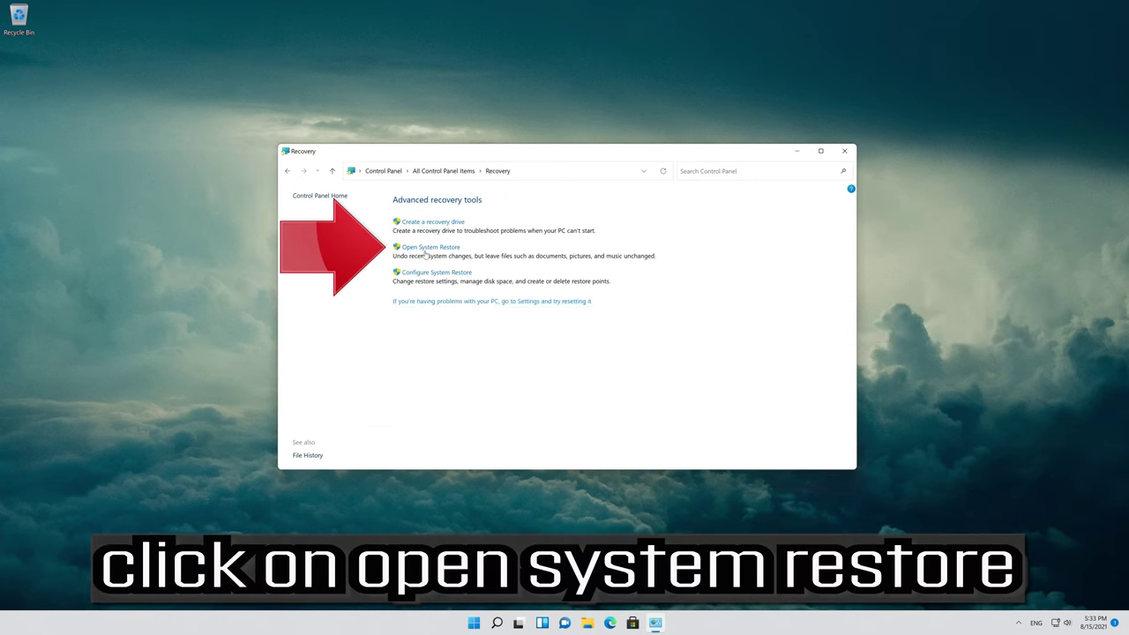
Step: Run the System Restore wizard with the 8/15/2021 New restore point selected, through Finish
{"action": "left_click", "coordinate": [452, 248]}
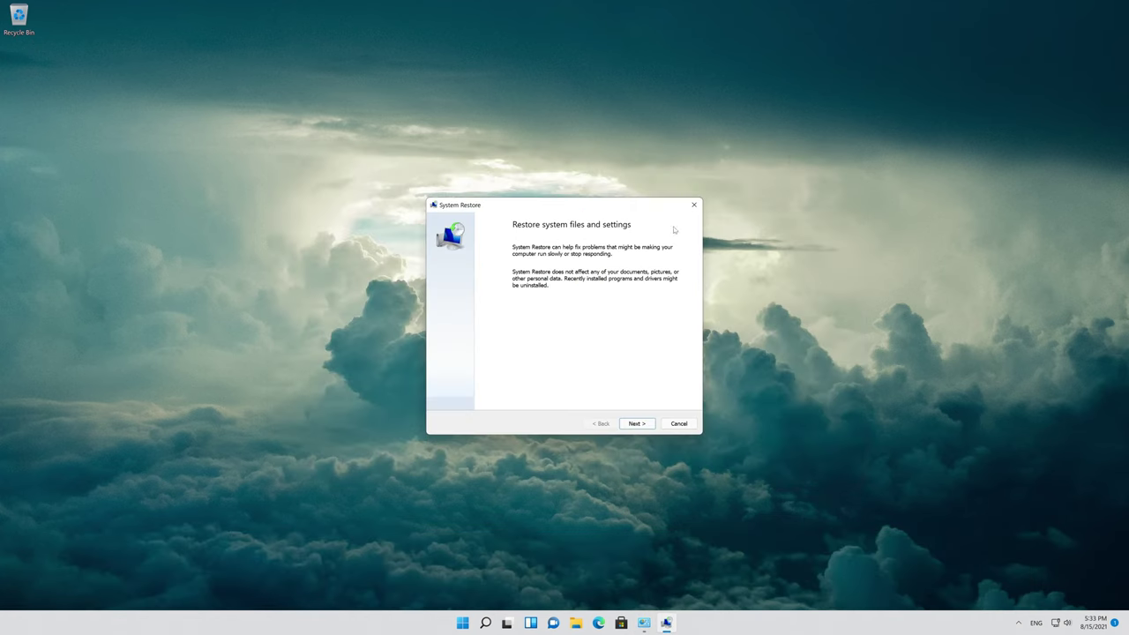
{"action": "left_click", "coordinate": [637, 423]}
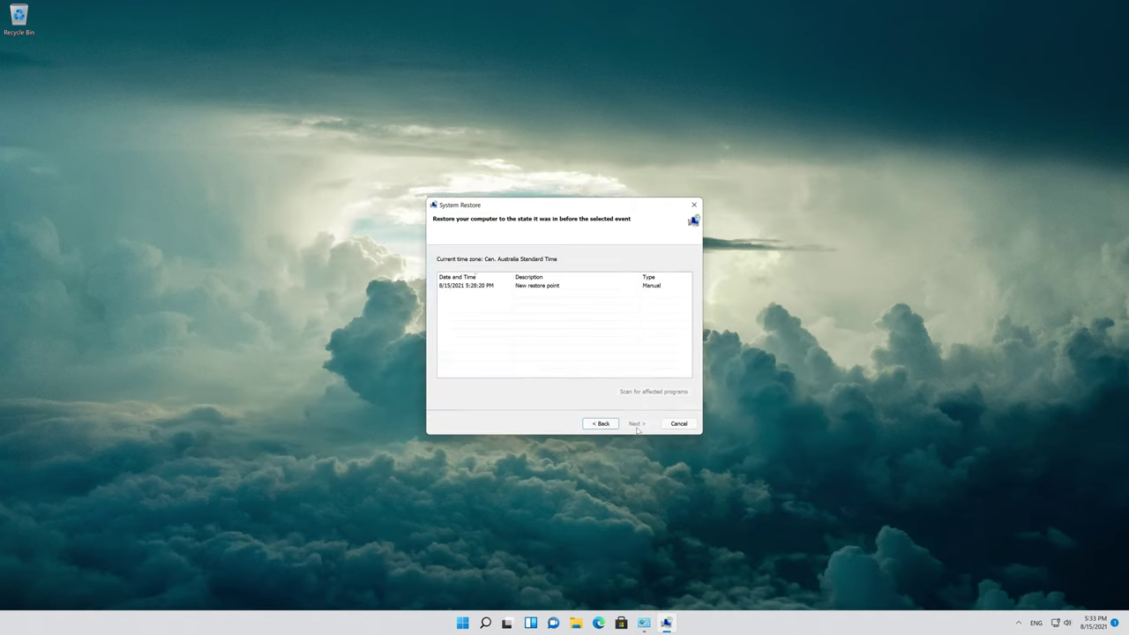
{"action": "left_click", "coordinate": [560, 287]}
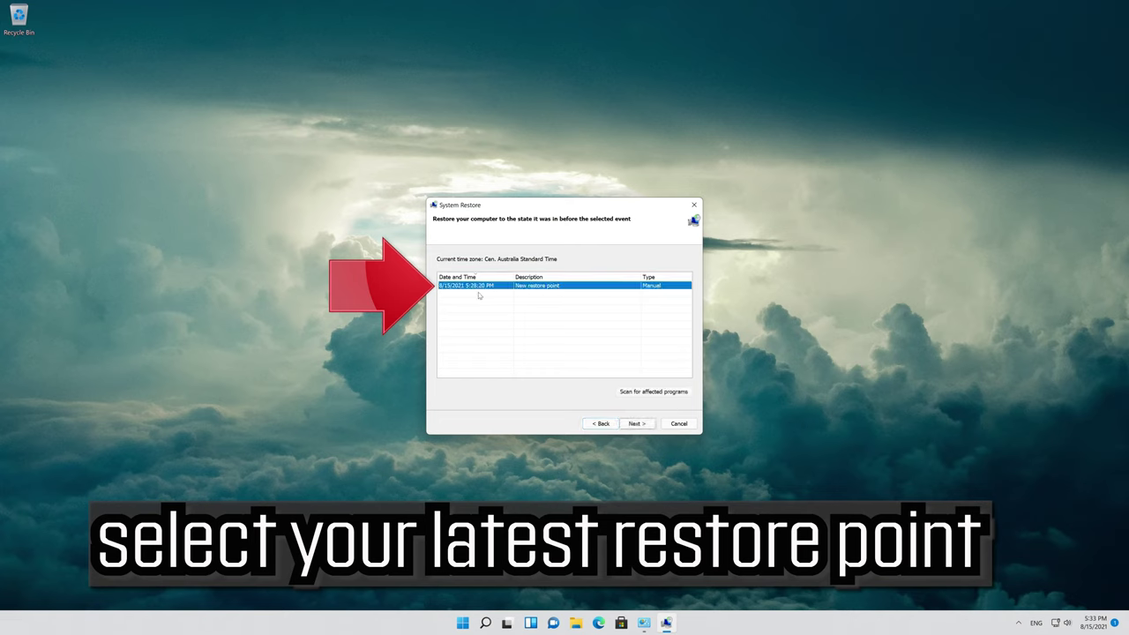
{"action": "left_click", "coordinate": [646, 425]}
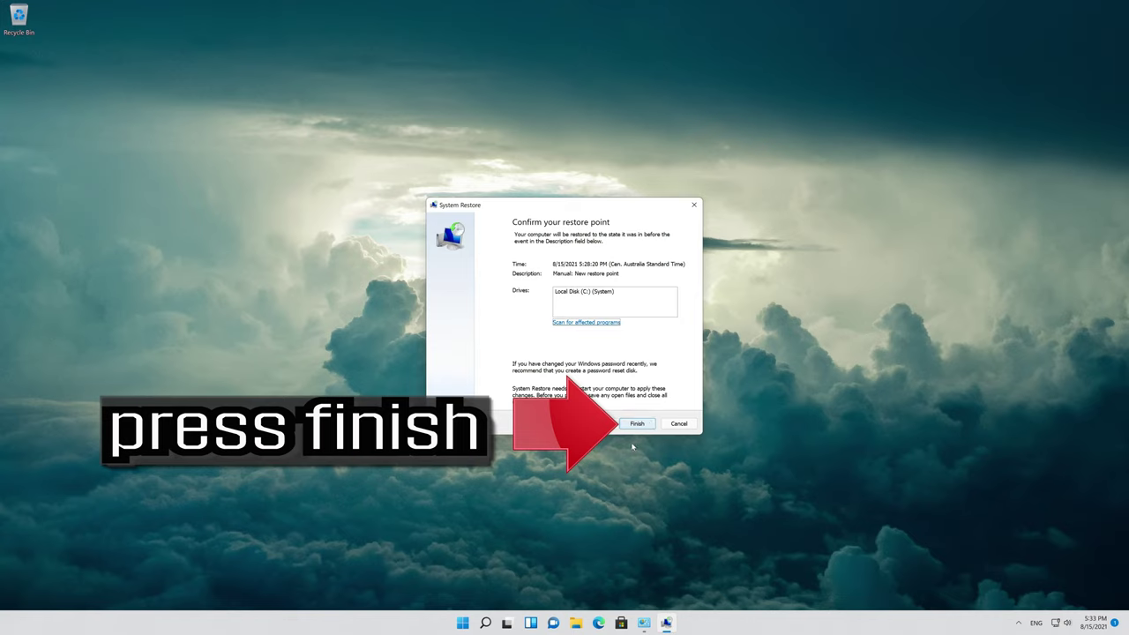
{"action": "left_click", "coordinate": [638, 424]}
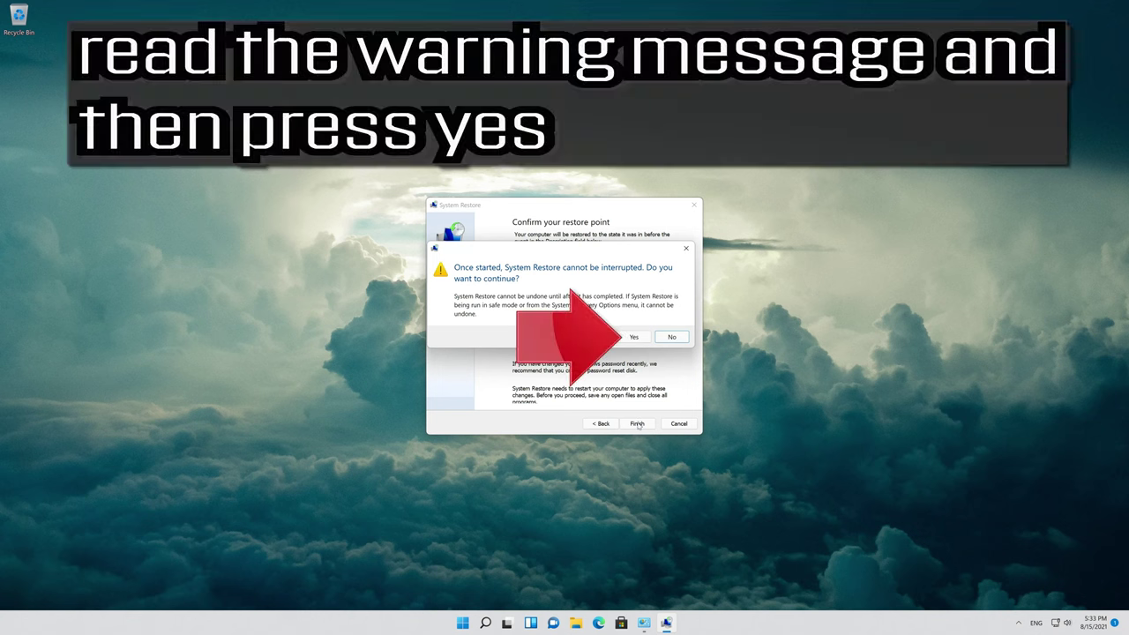